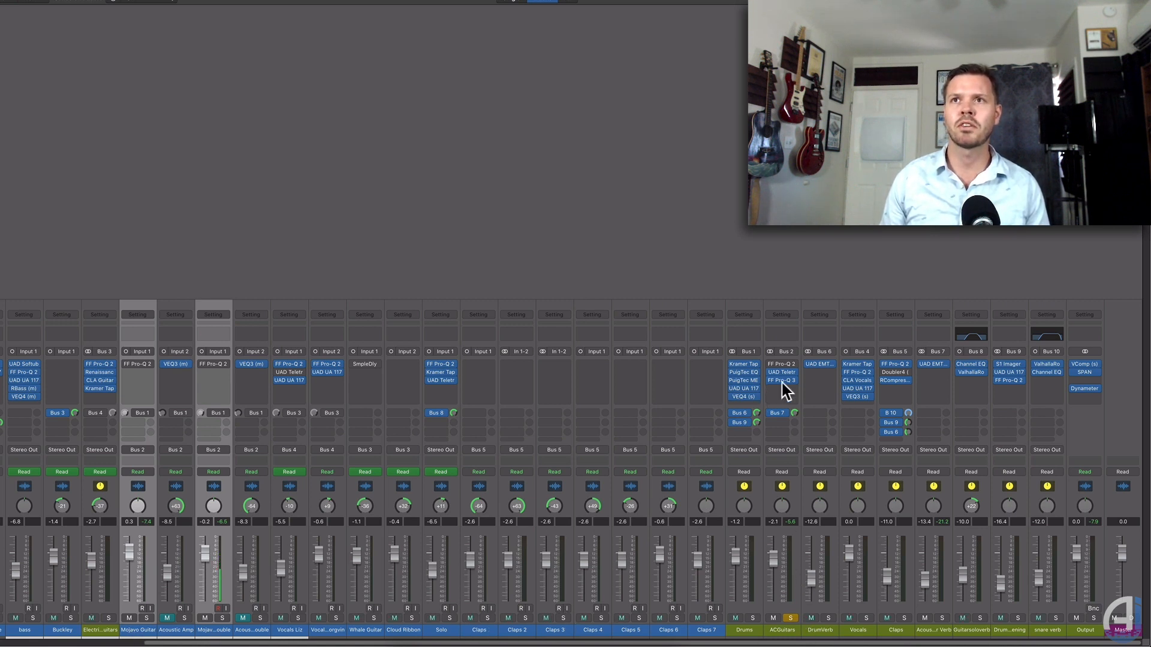
Check the name of the doubled Mojave guitar channel and leave only that channel selected.
double_click(214, 629)
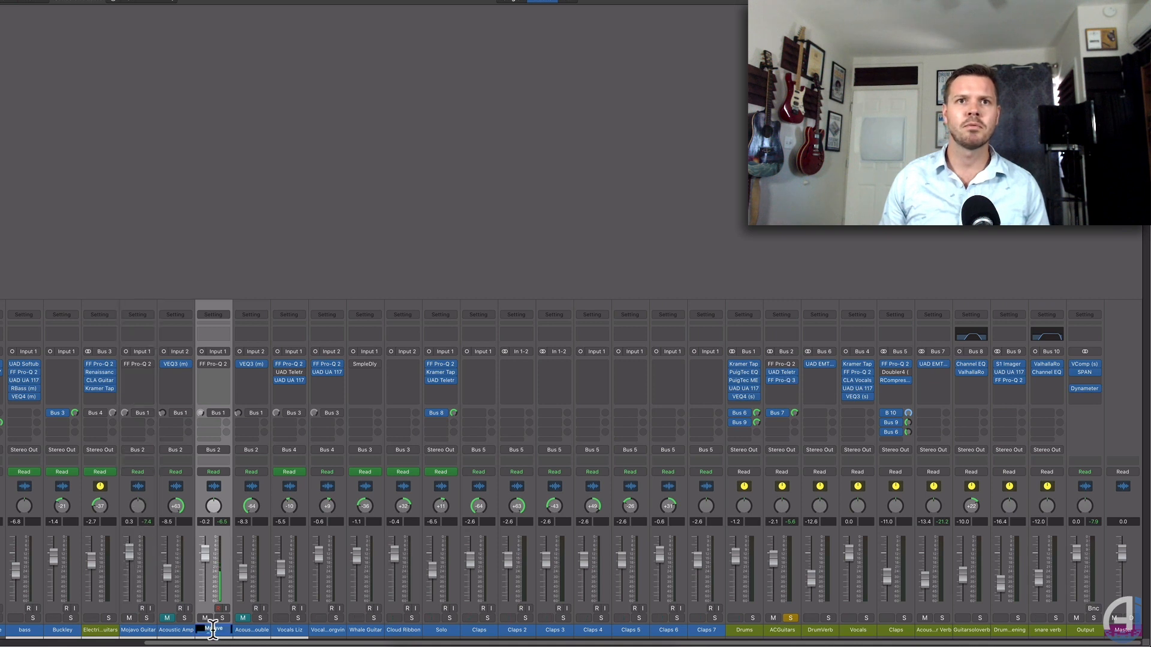
left_click(219, 629)
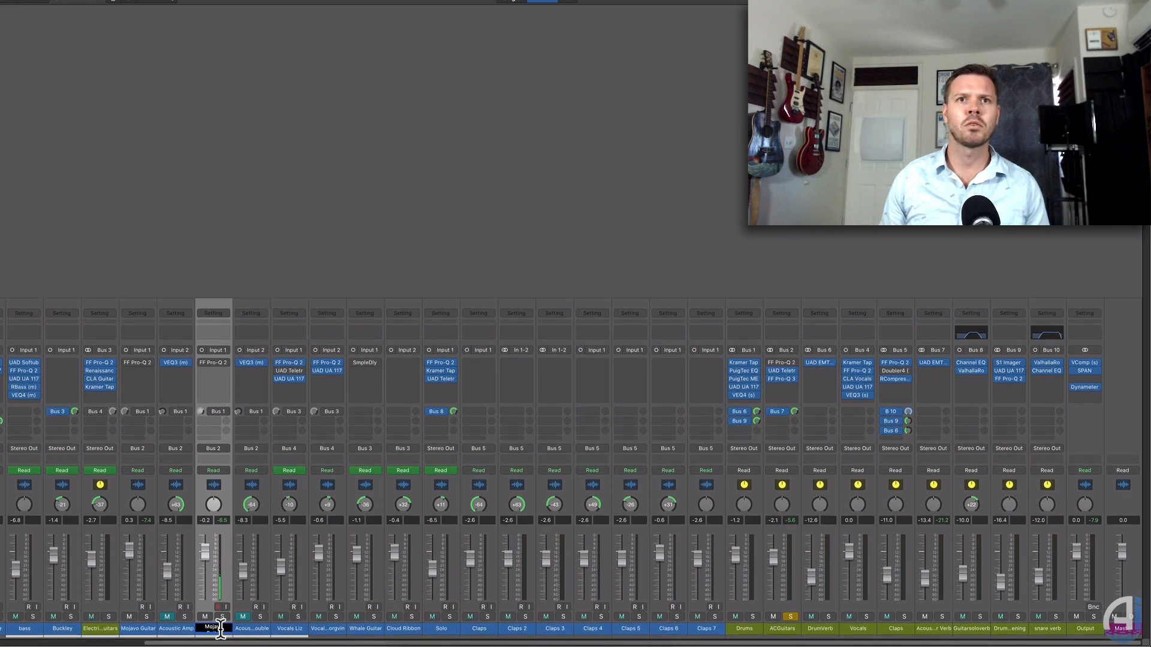
left_click(258, 633)
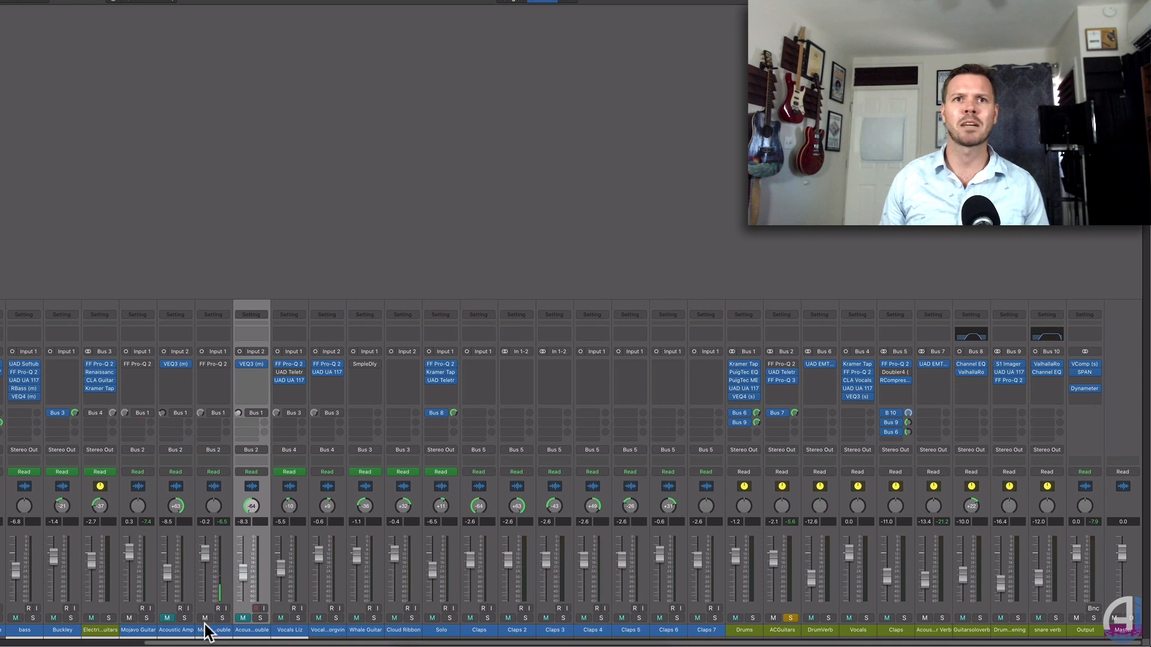
left_click(222, 634)
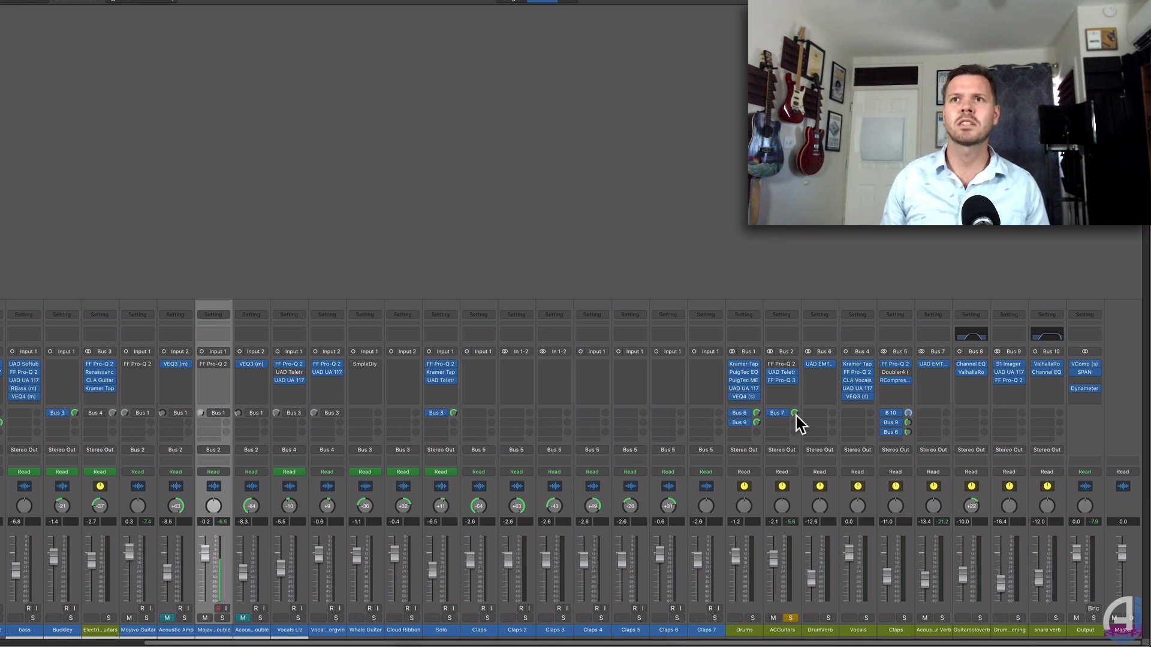
View the Teletronix LA-2A on the ACGuitars bus and the EMT 140 on the Acoustic Guitar Verb channel, closing the reverb window.
left_click(785, 379)
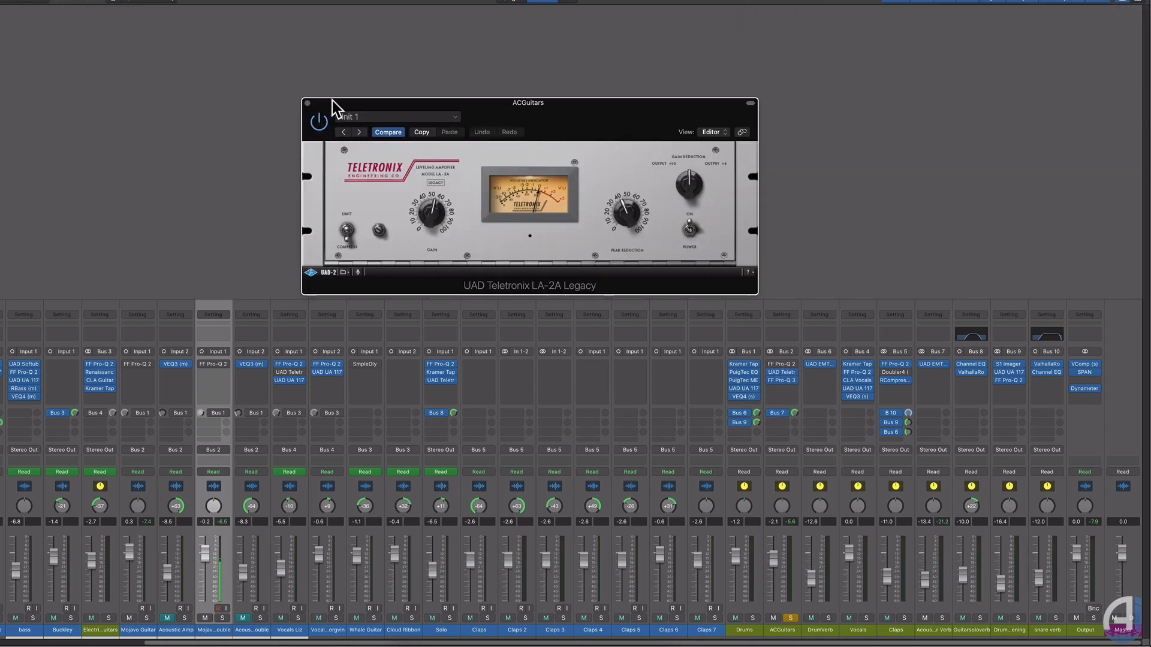
left_click_drag(339, 108, 700, 26)
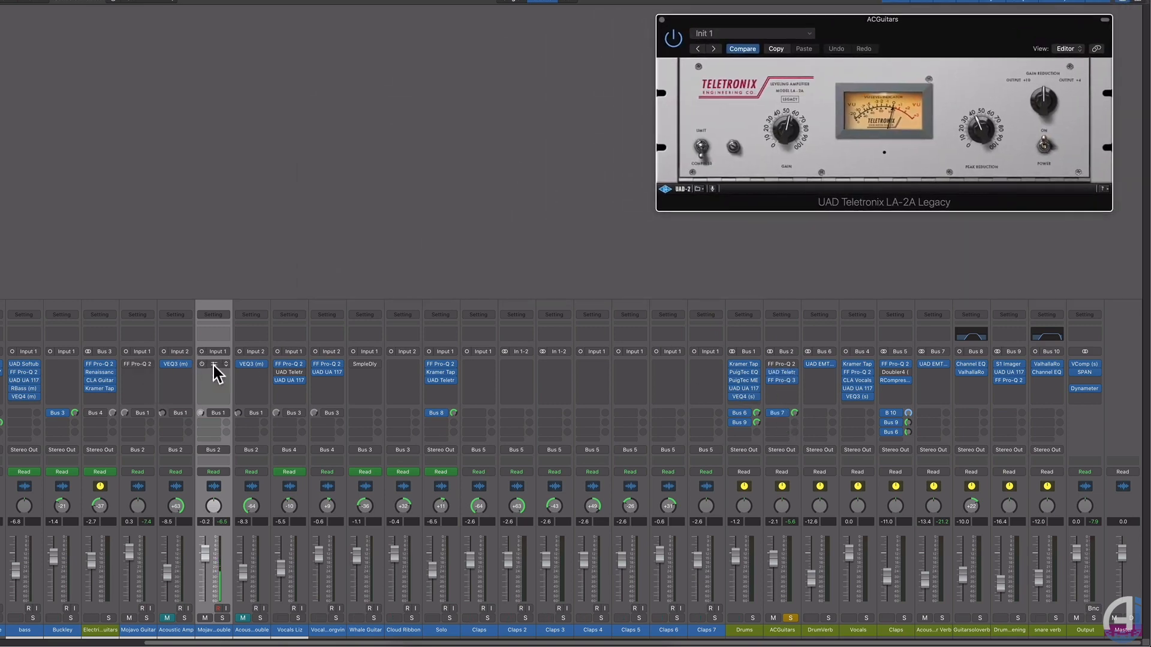
left_click(780, 413)
left_click(783, 381)
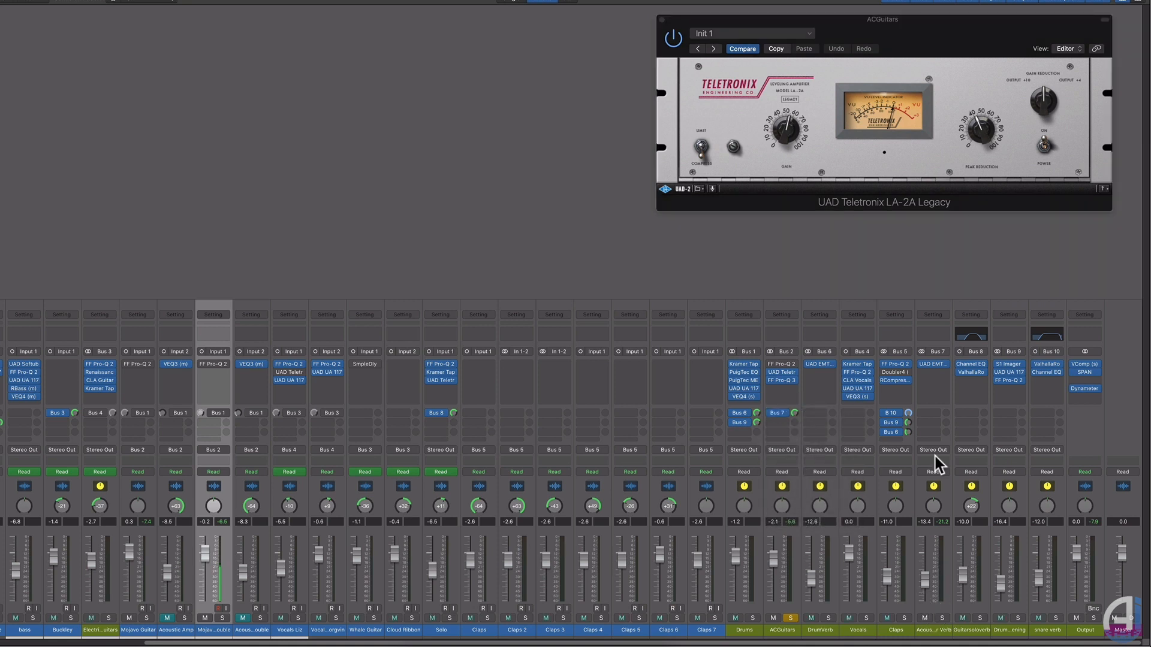
left_click(936, 365)
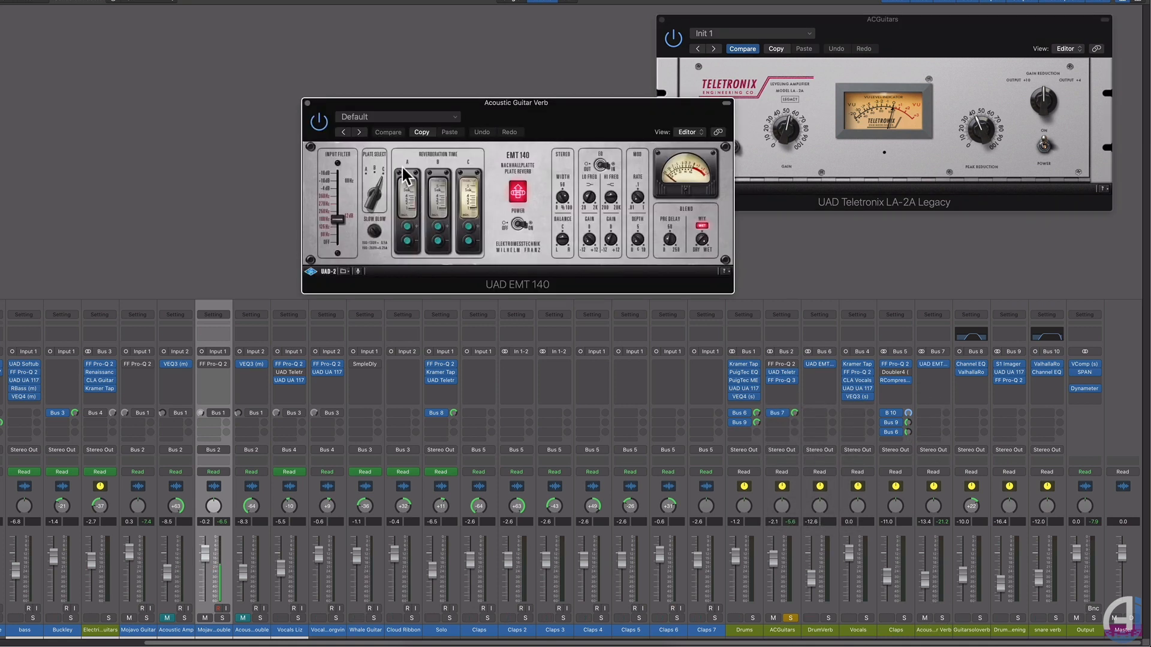
left_click(307, 103)
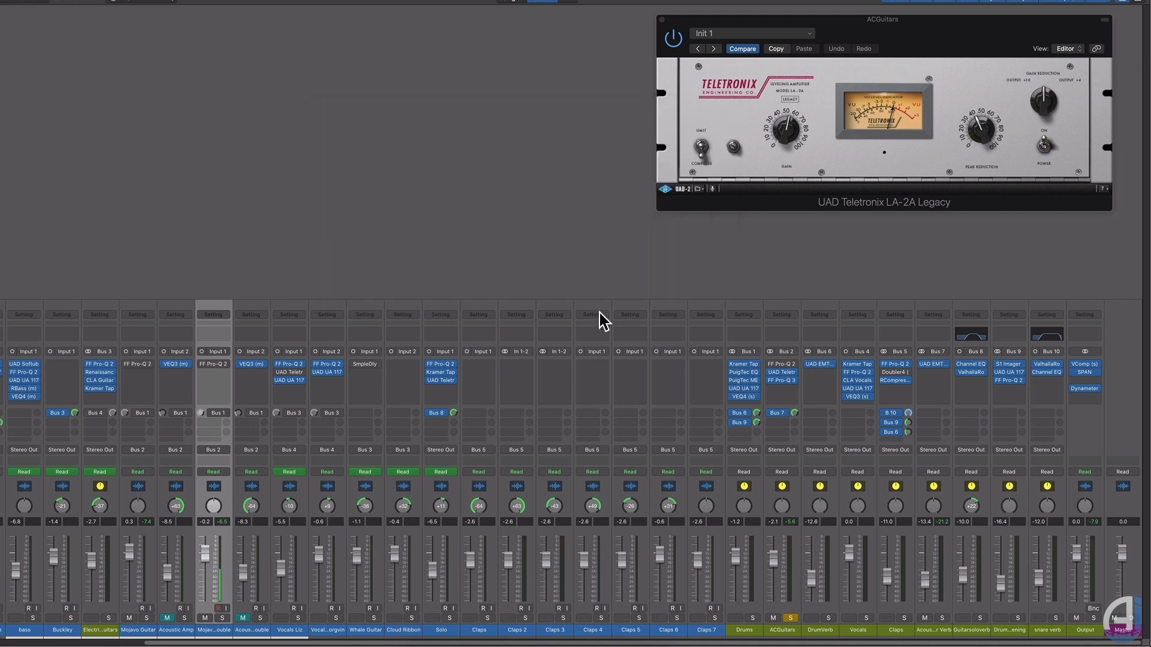
Open the FF Pro-Q 3 from the ACGuitars bus and arrange it beside the Teletronix LA-2A window without overlap.
left_click(784, 382)
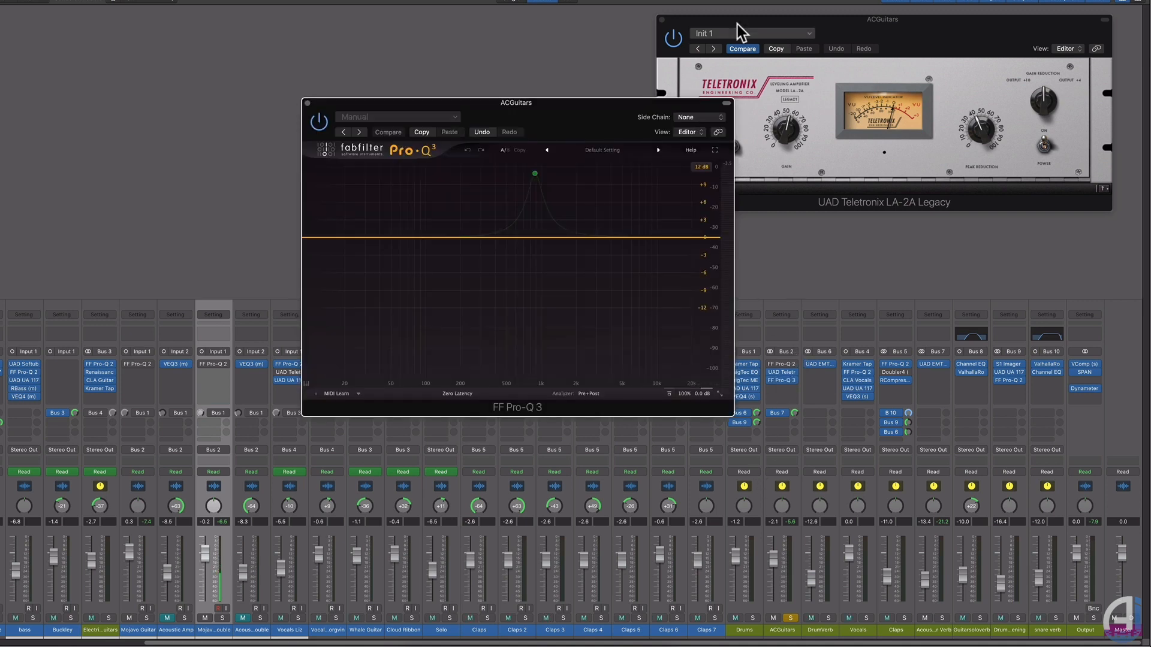
left_click(662, 19)
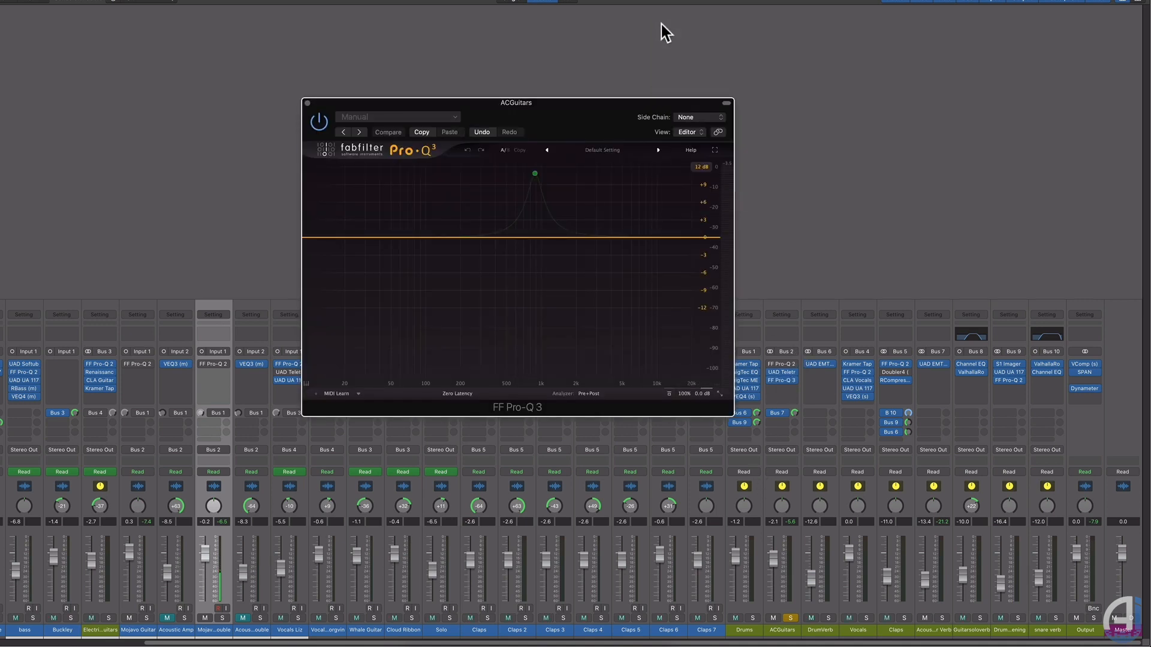
left_click(785, 373)
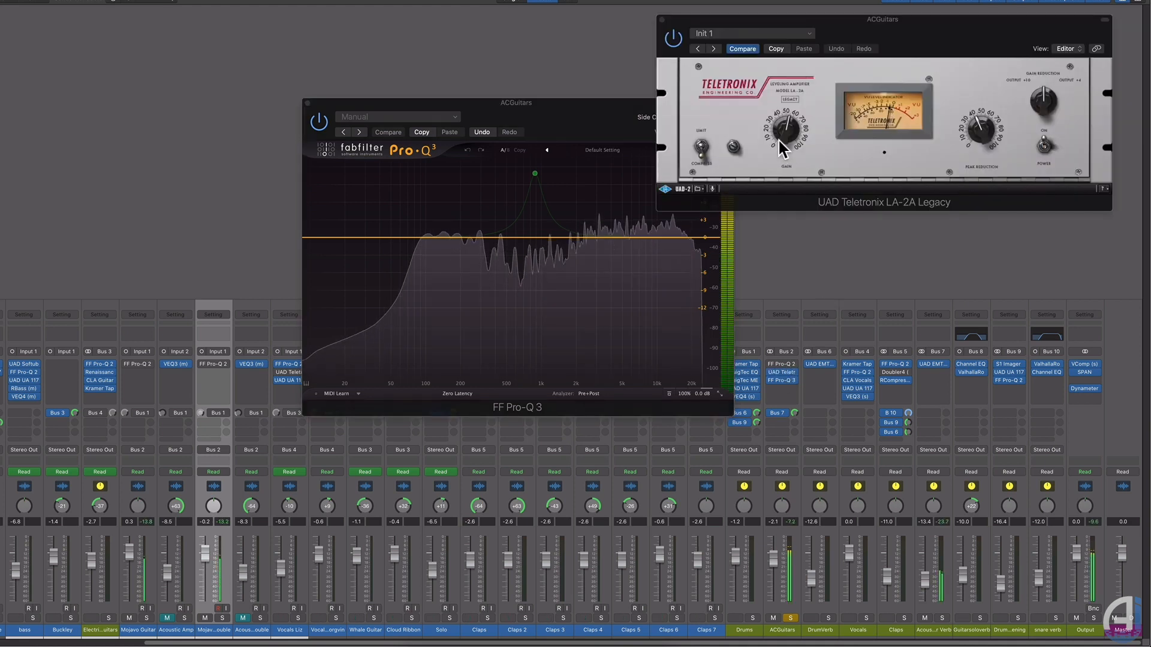
left_click_drag(555, 124, 455, 99)
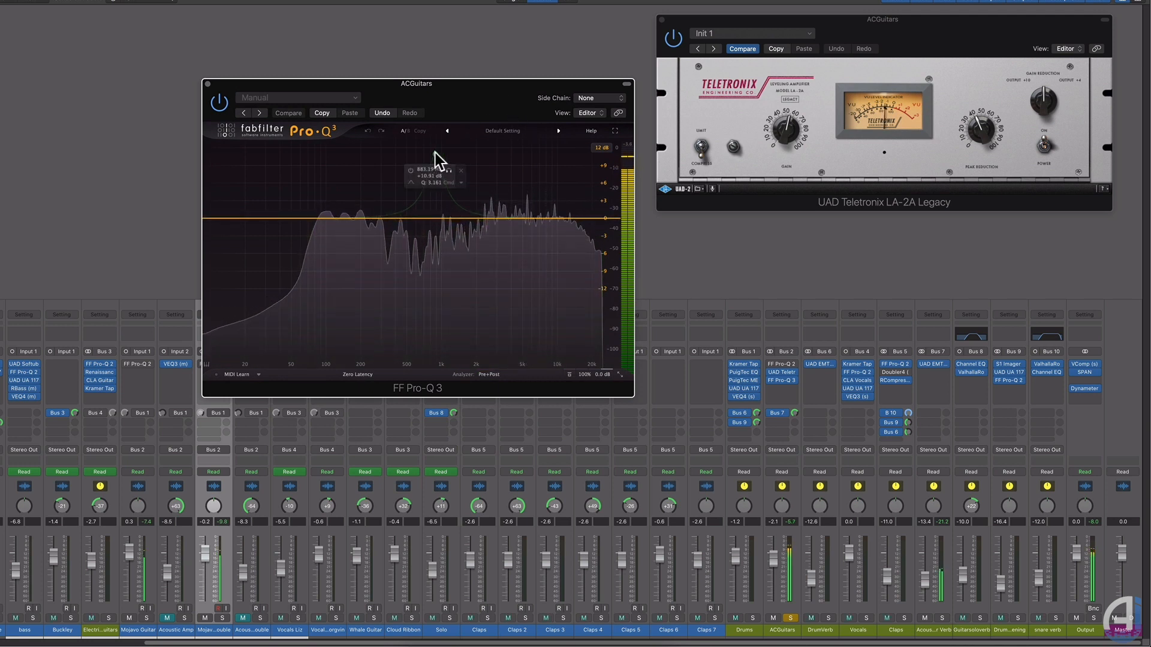
Pull the disabled midrange band in the Pro-Q 3 down to the zero line and delete it.
left_click_drag(435, 154, 434, 218)
right_click(433, 218)
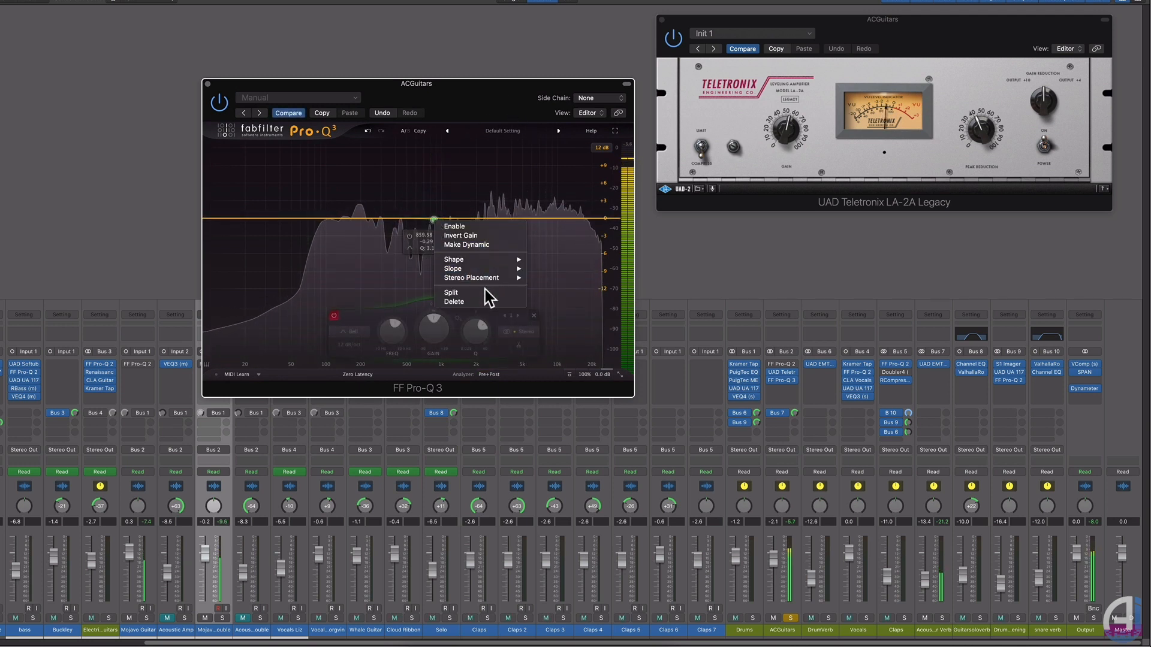
left_click(480, 302)
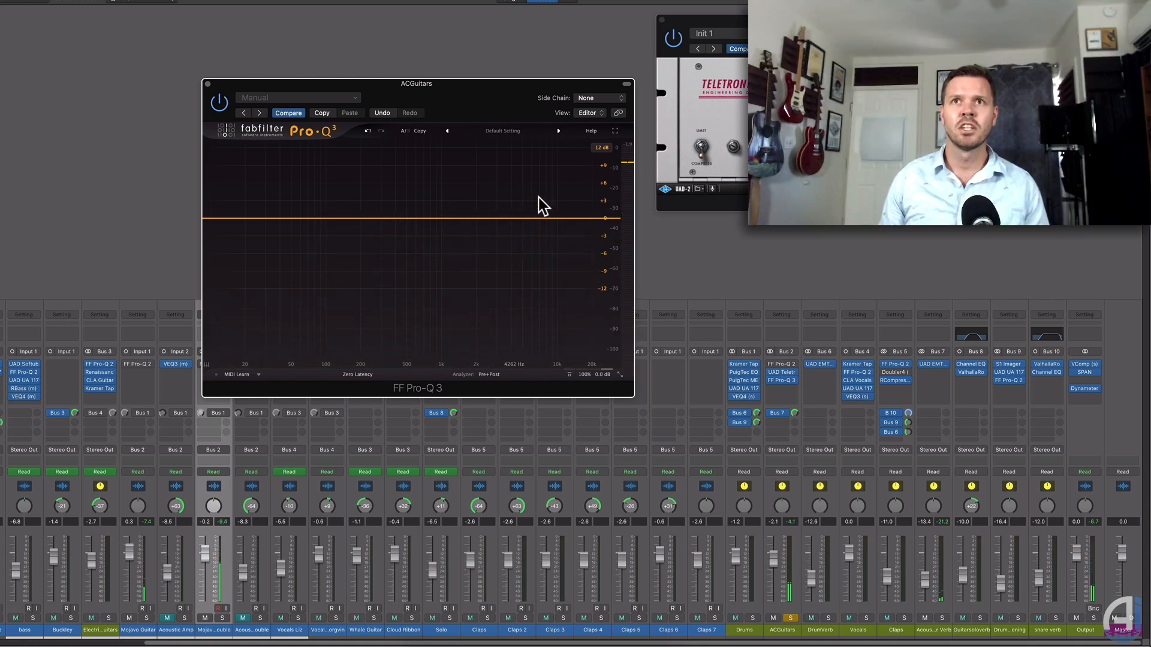
Enlarge the Pro-Q 3 to full screen and add a 12 dB/oct low-cut band at 10 Hz.
left_click_drag(470, 83, 524, 107)
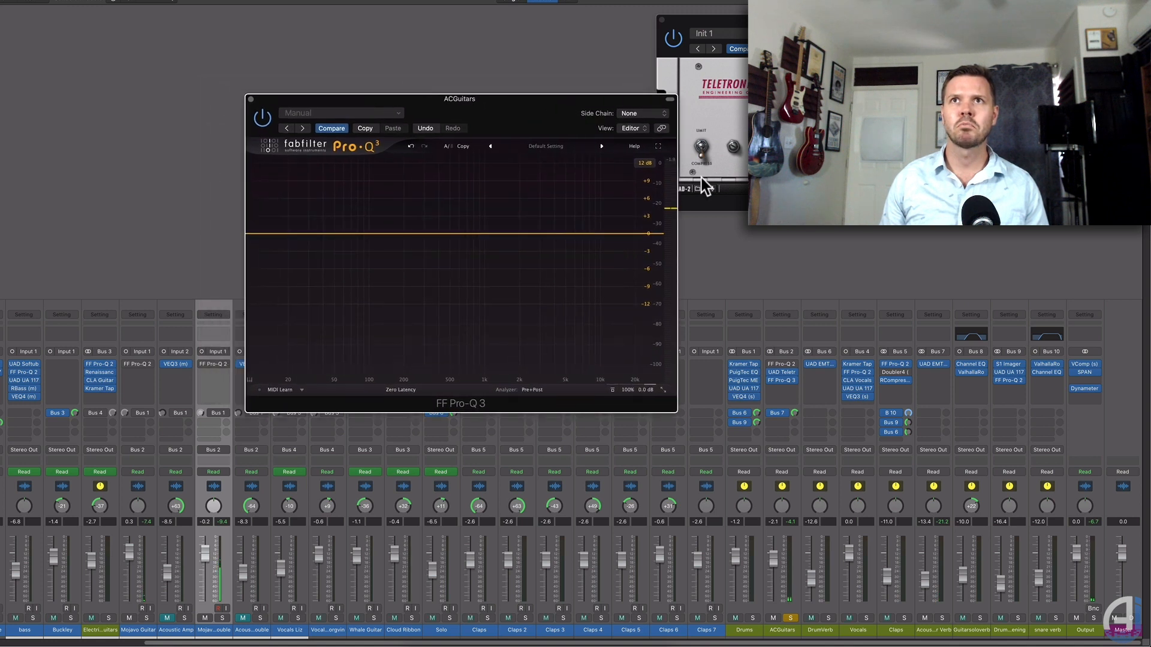
left_click(657, 147)
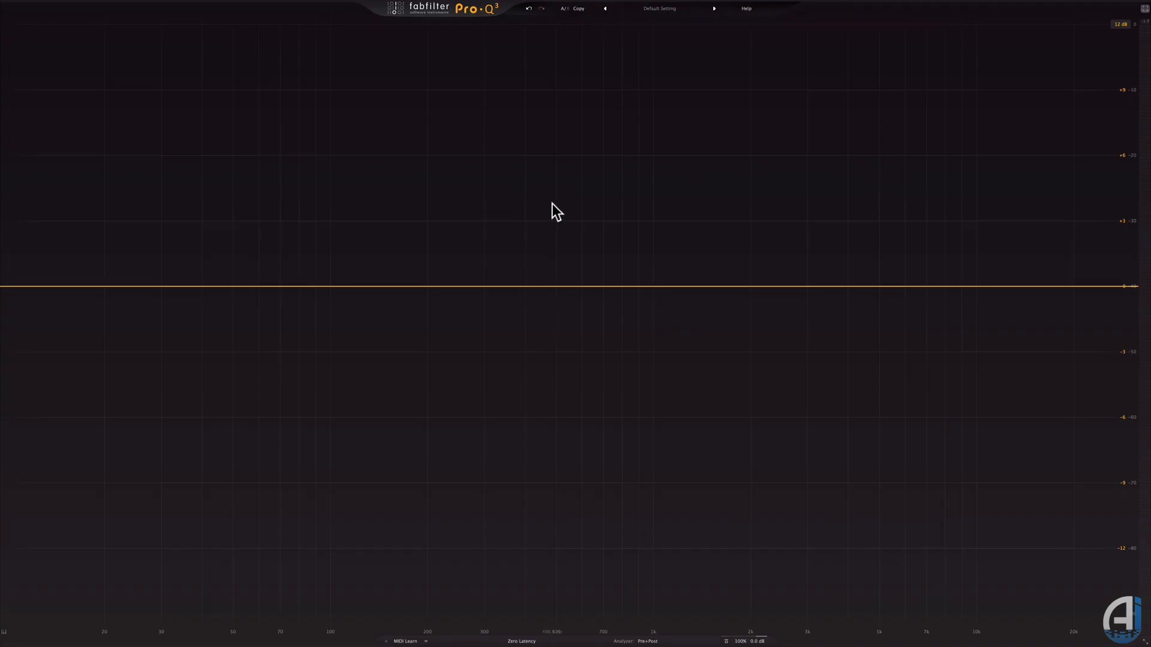
left_click(5, 289)
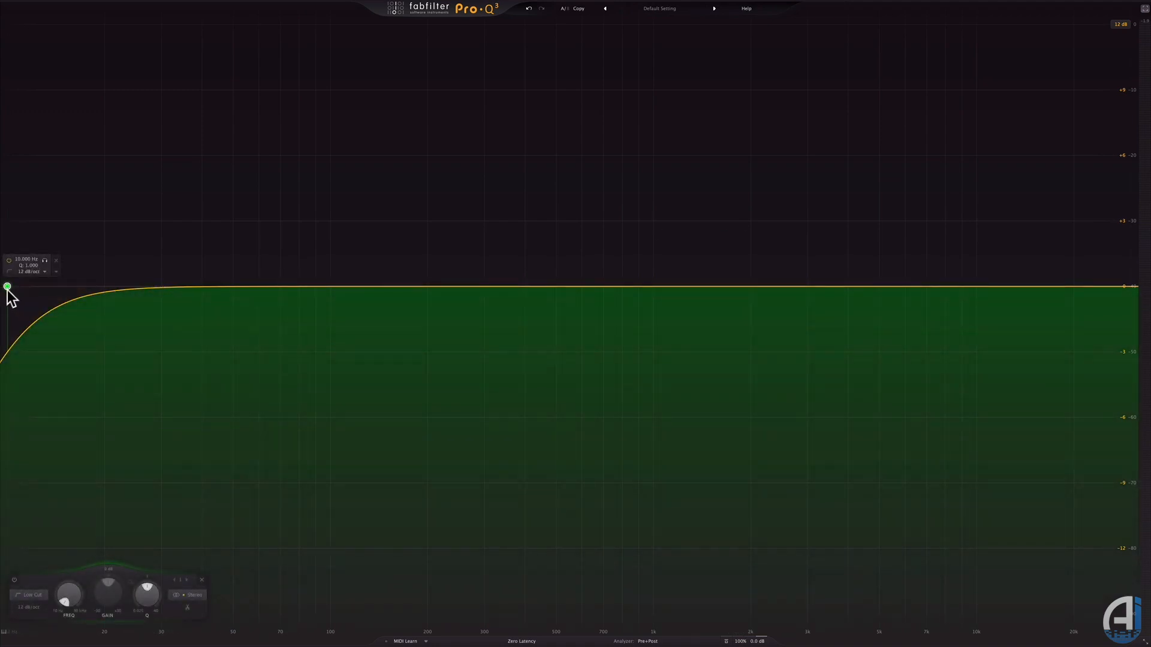
Bypass the low-cut band and turn it into a bell at about 20 Hz with about -1.35 dB gain.
double_click(7, 287)
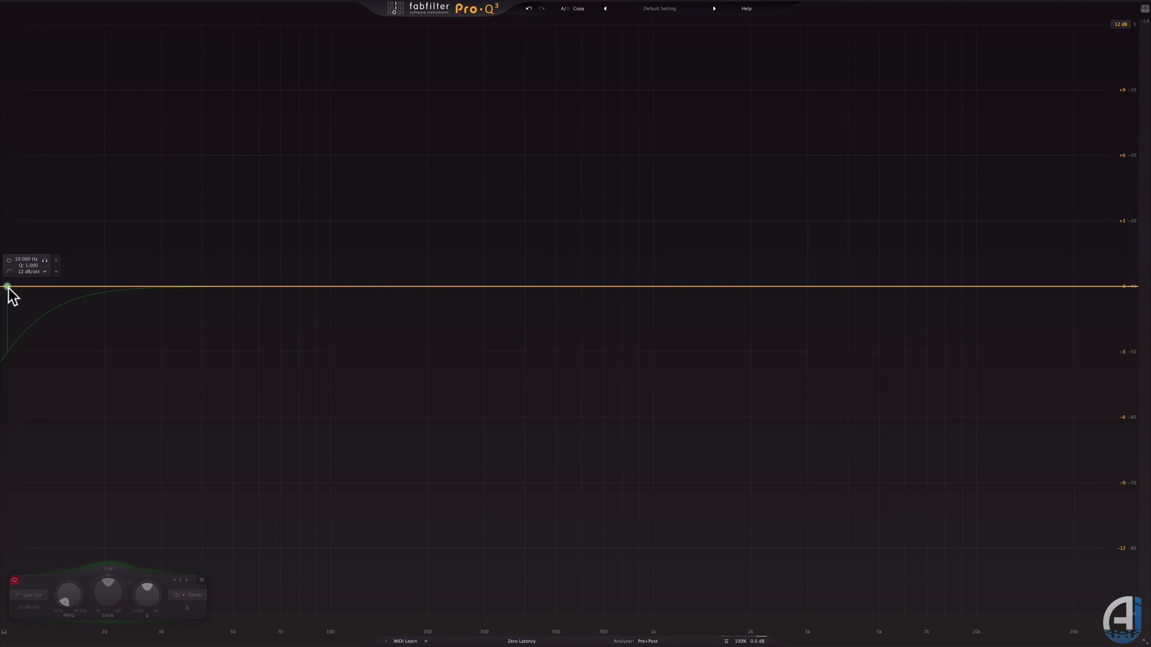
right_click(7, 288)
mouse_move(87, 313)
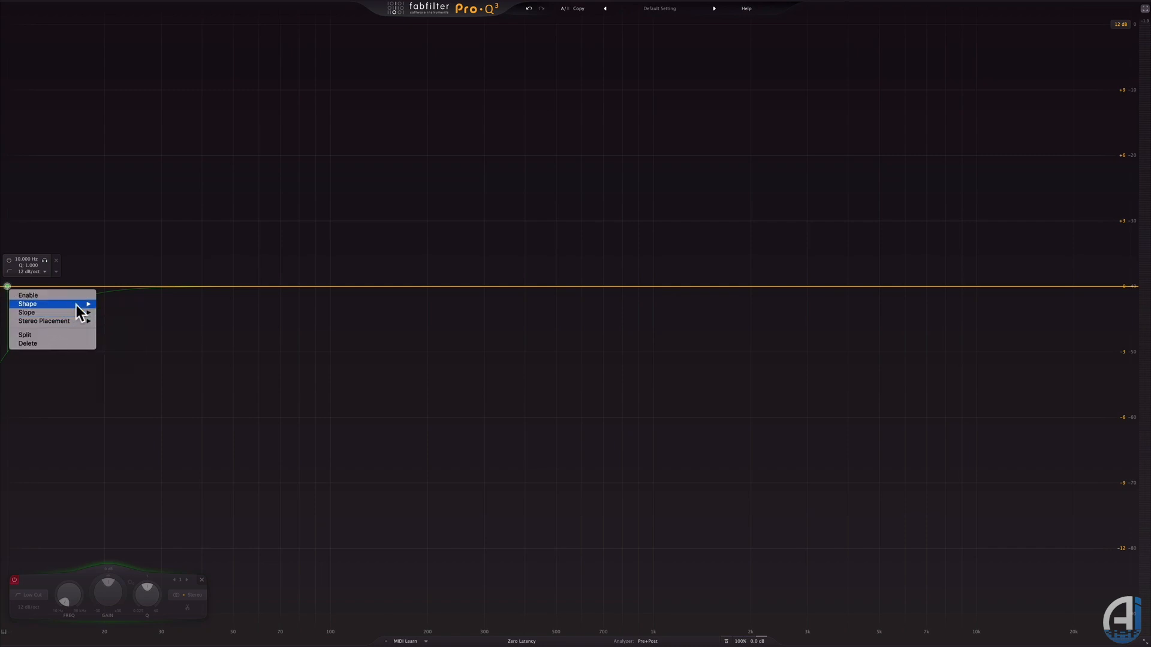
left_click(128, 304)
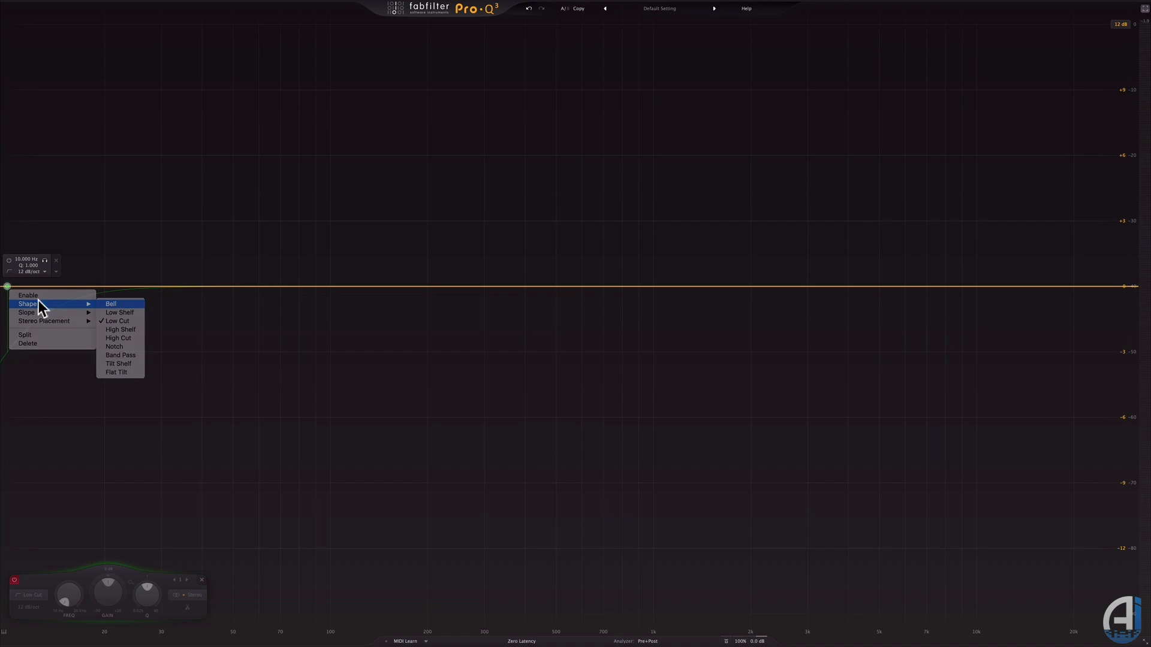
left_click_drag(7, 288, 105, 315)
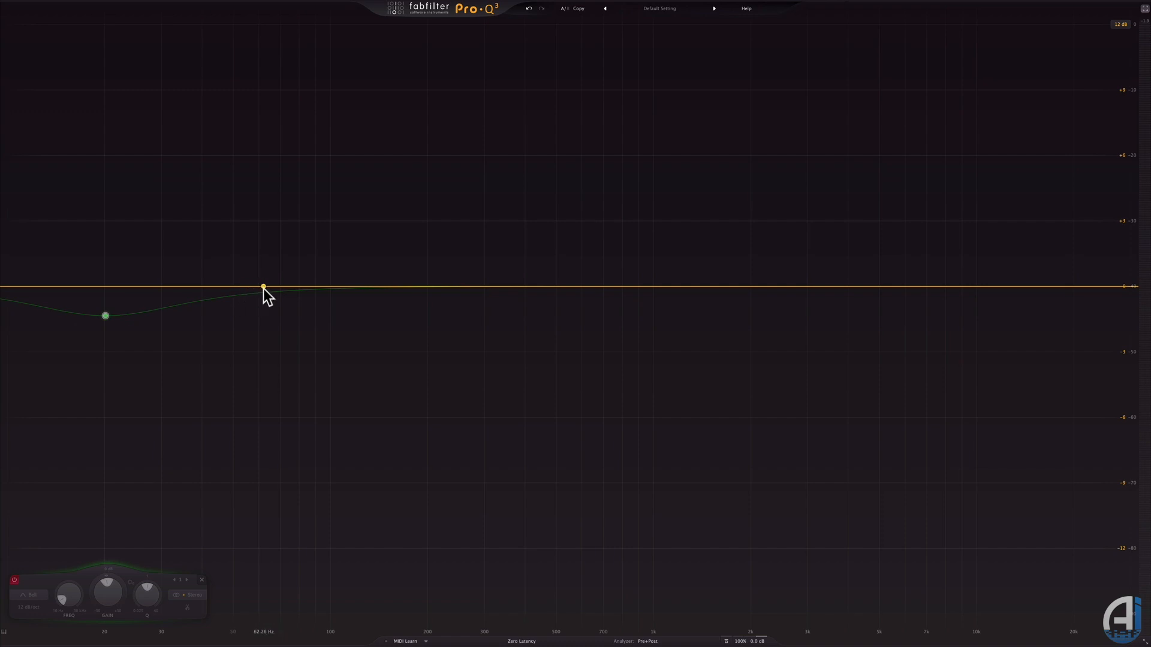
Add a very slight bell cut just below 100 Hz and enable the lowest bell at about 21 Hz with +2.53 dB gain.
left_click(302, 290)
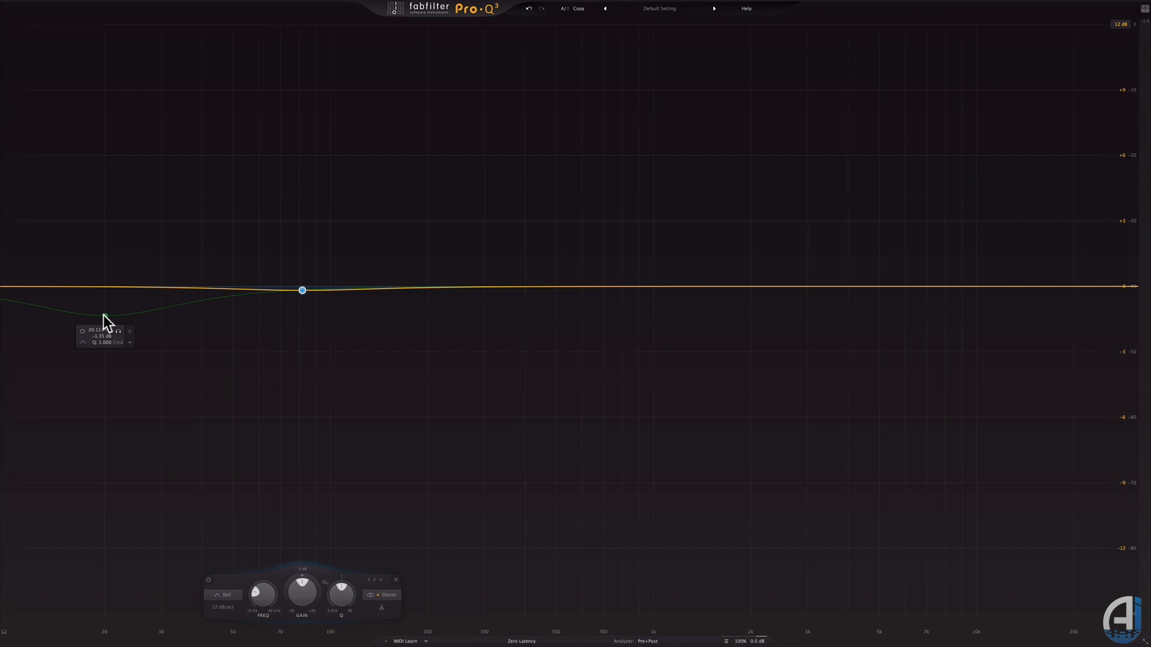
left_click_drag(103, 315, 112, 230)
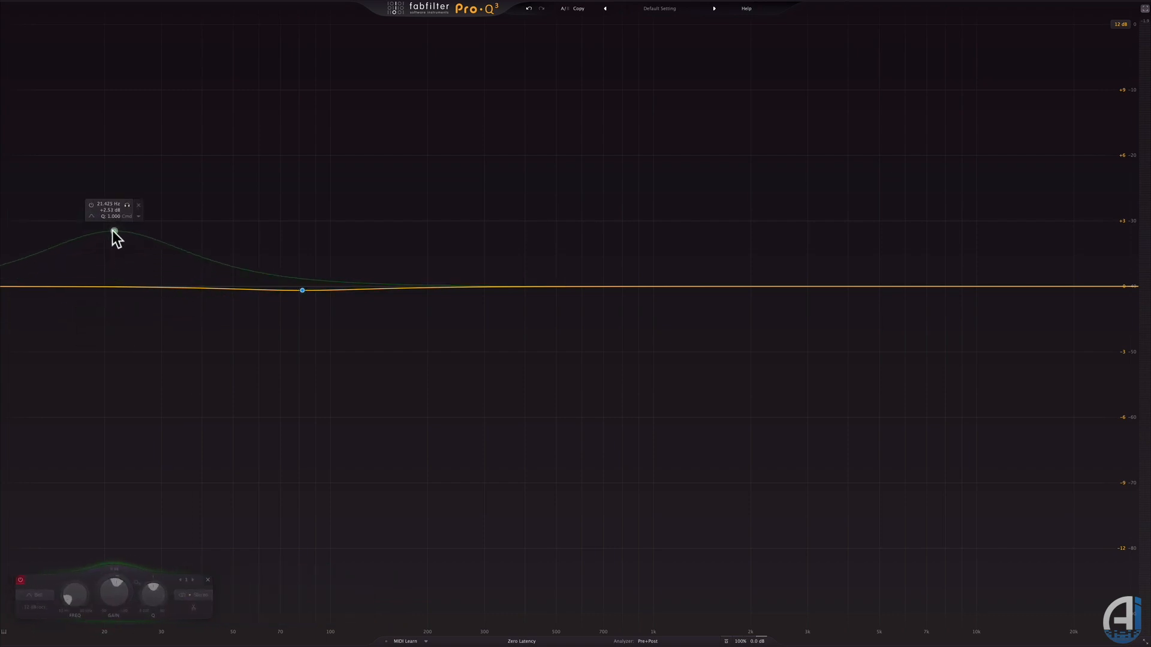
right_click(113, 230)
left_click(114, 234)
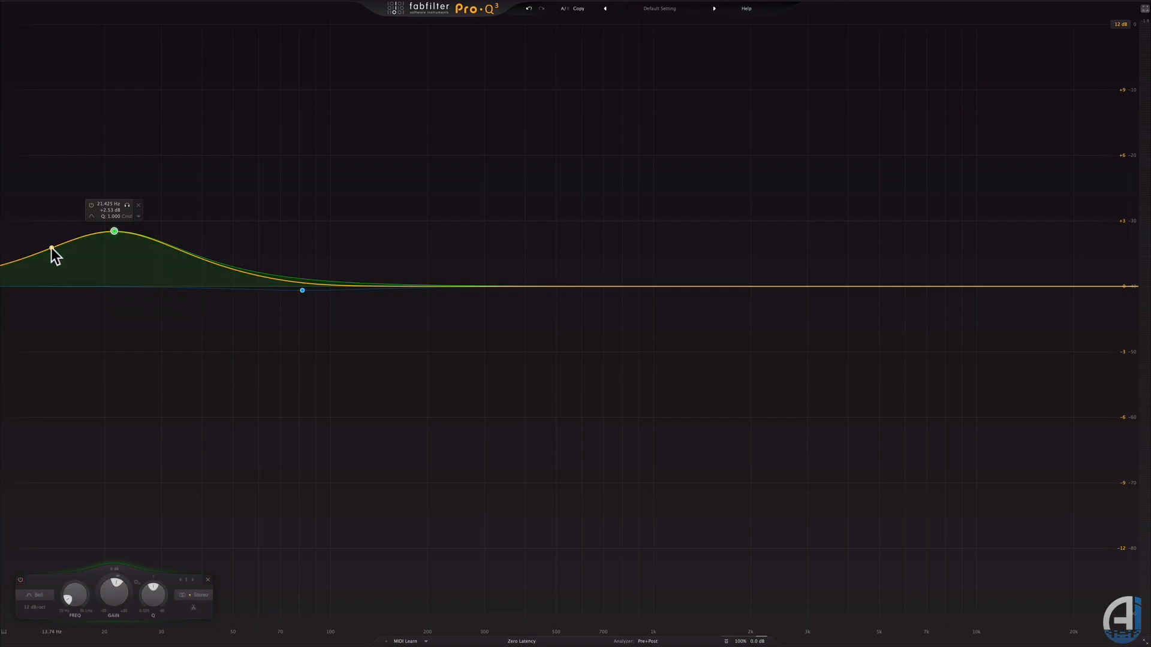
Add a 12 dB/oct low-cut band at the far low end and set its frequency to 10 Hz.
double_click(9, 267)
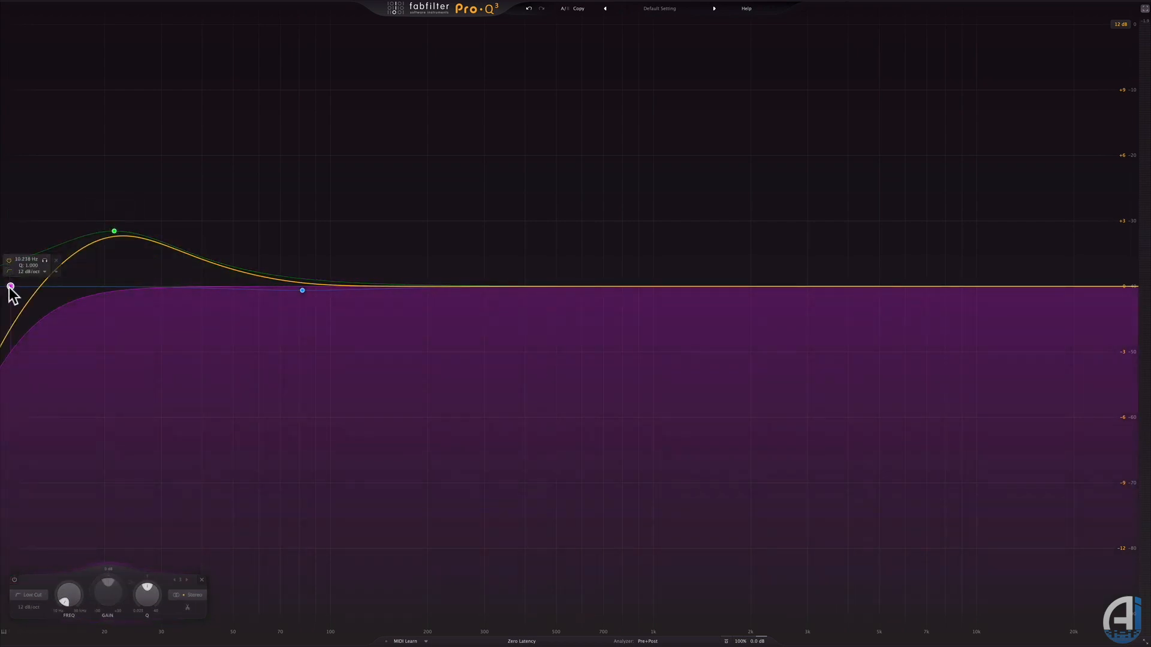
mouse_move(10, 285)
left_mouse_down()
mouse_move(330, 286)
mouse_move(11, 287)
left_mouse_up()
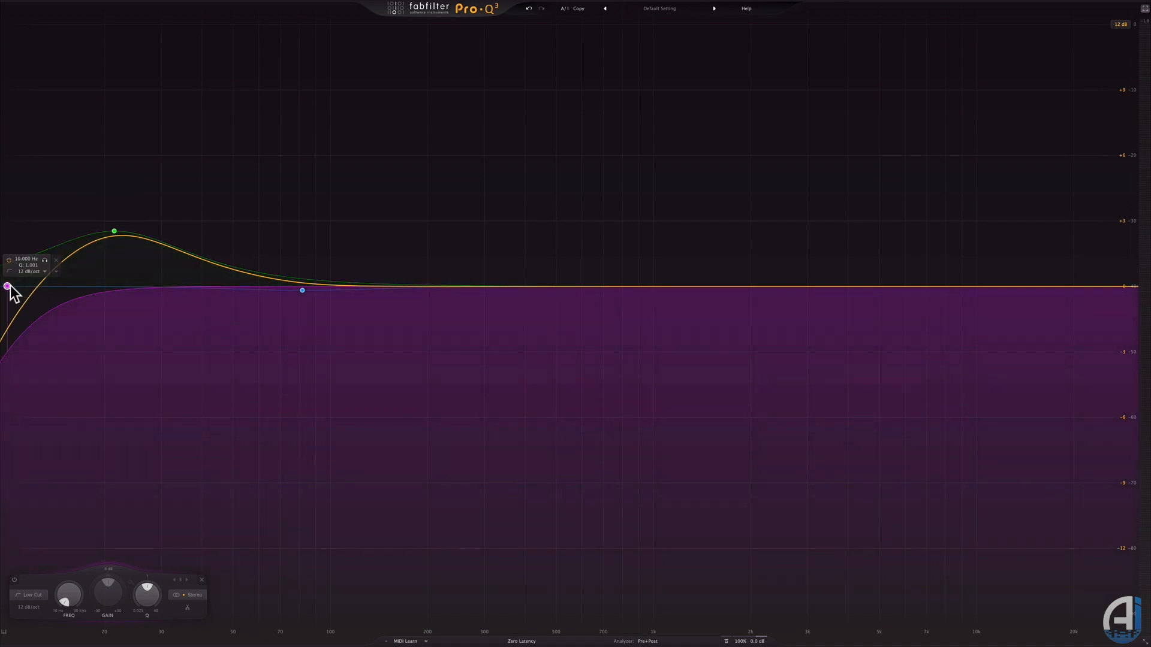
mouse_move(7, 286)
left_mouse_down()
mouse_move(294, 289)
mouse_move(8, 282)
left_mouse_up()
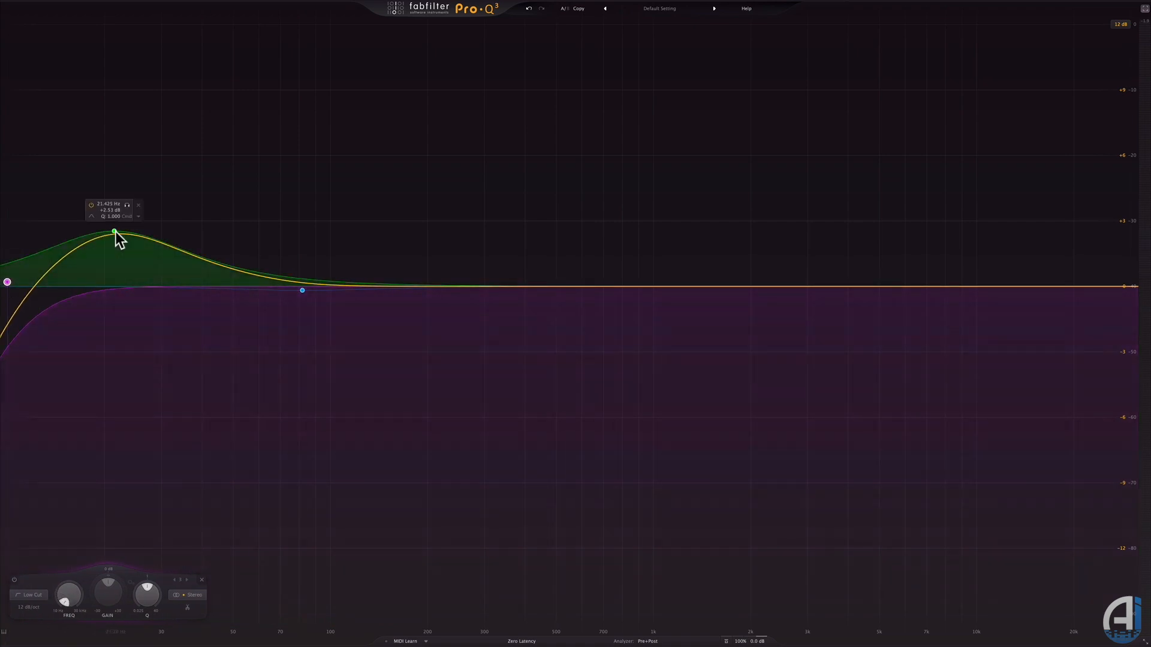
Move the green bell to about 62 Hz at +3.29 dB with a narrower Q, and add a +1.24 dB bell at about 48 Hz.
left_click_drag(115, 231, 264, 215)
scroll(264, 215, "up", 5)
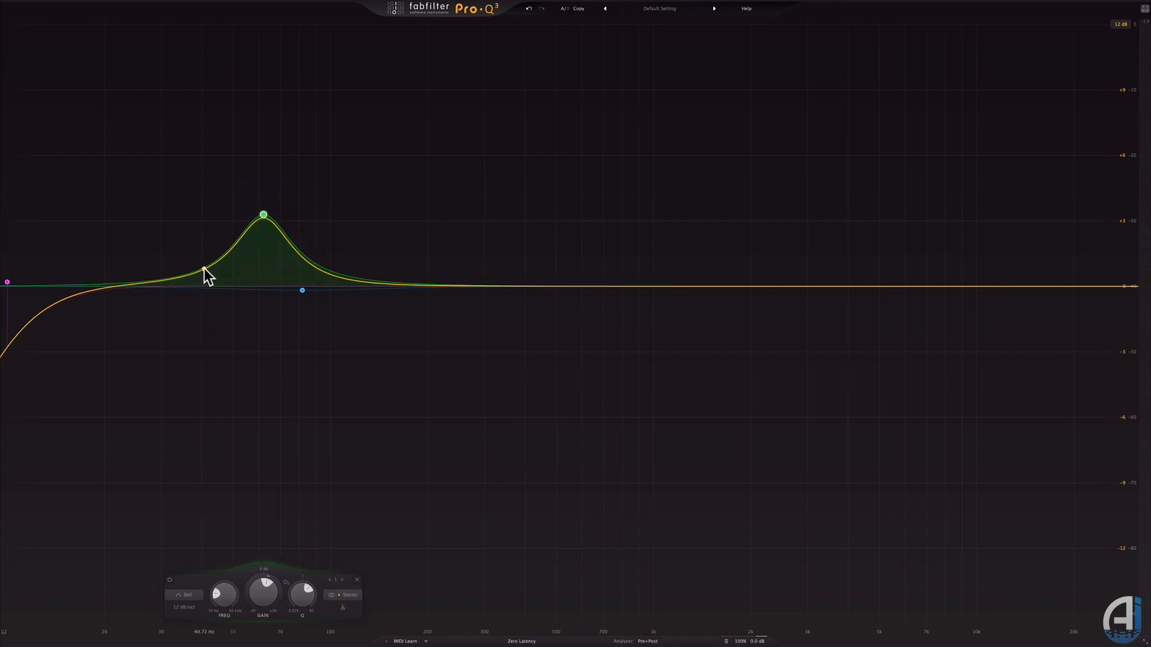
left_click(226, 258)
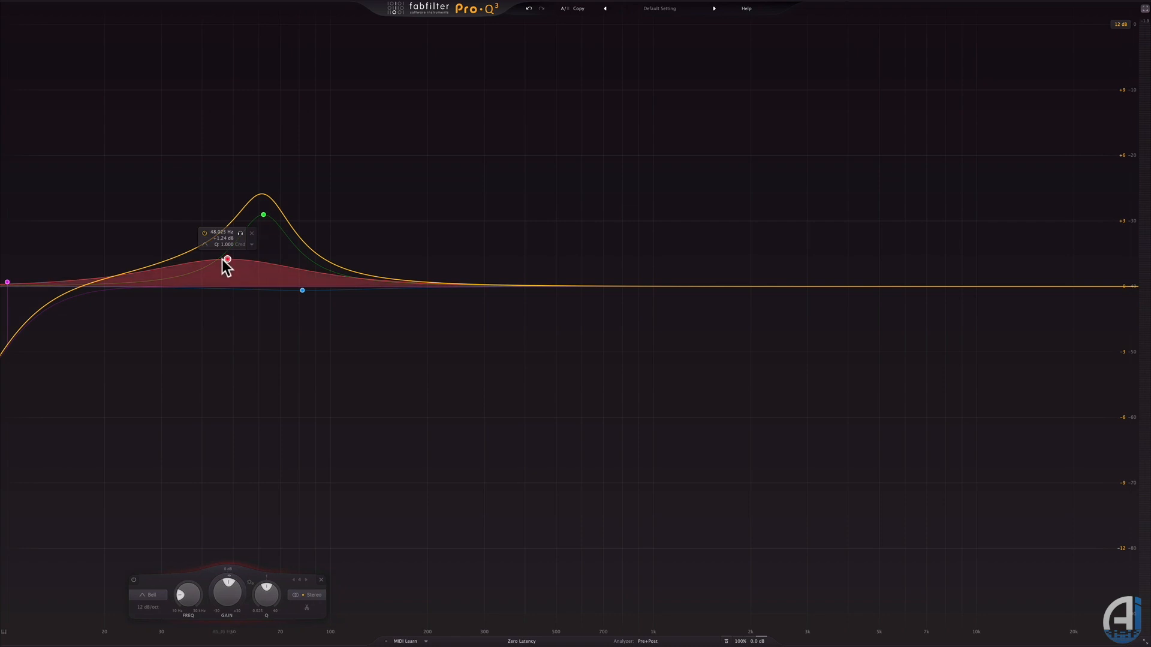
Turn the green bell into a cut of about -2.05 dB at about 125 Hz with a Q of about 1.49.
left_click(264, 215)
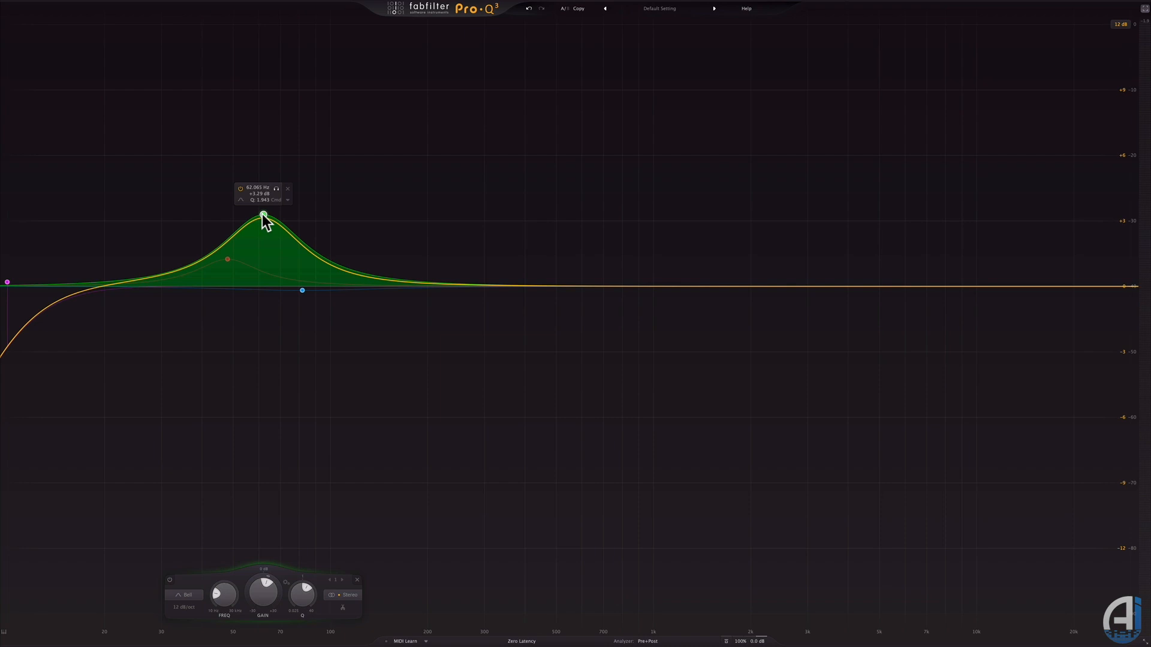
scroll(264, 215, "up", 5)
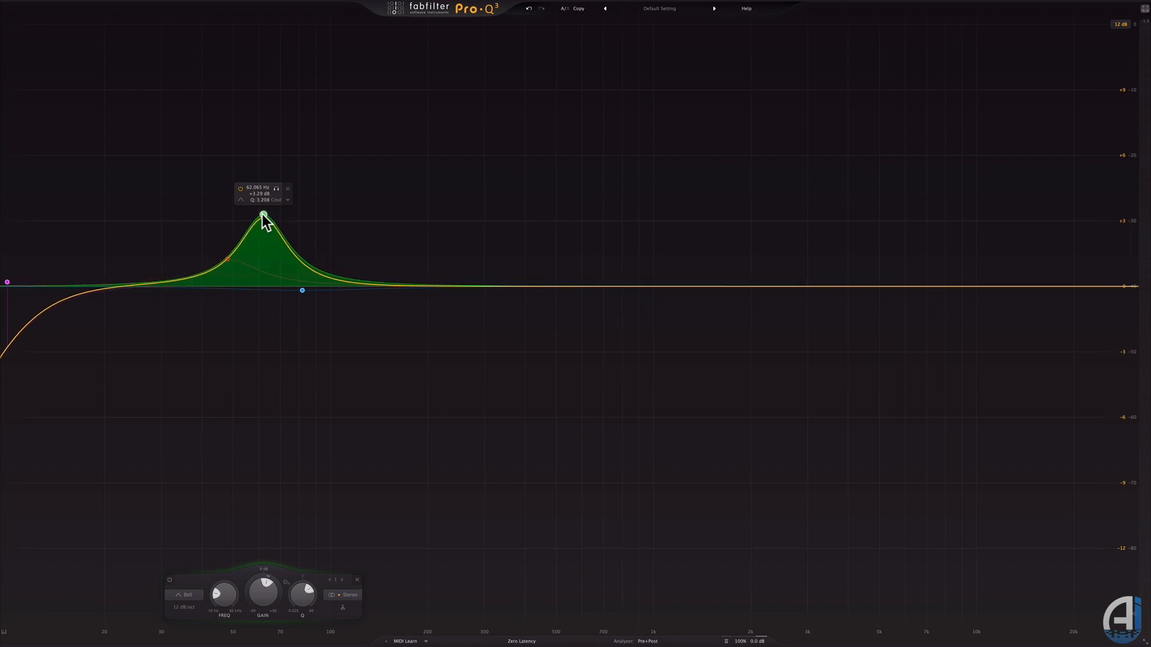
left_click_drag(264, 215, 343, 286)
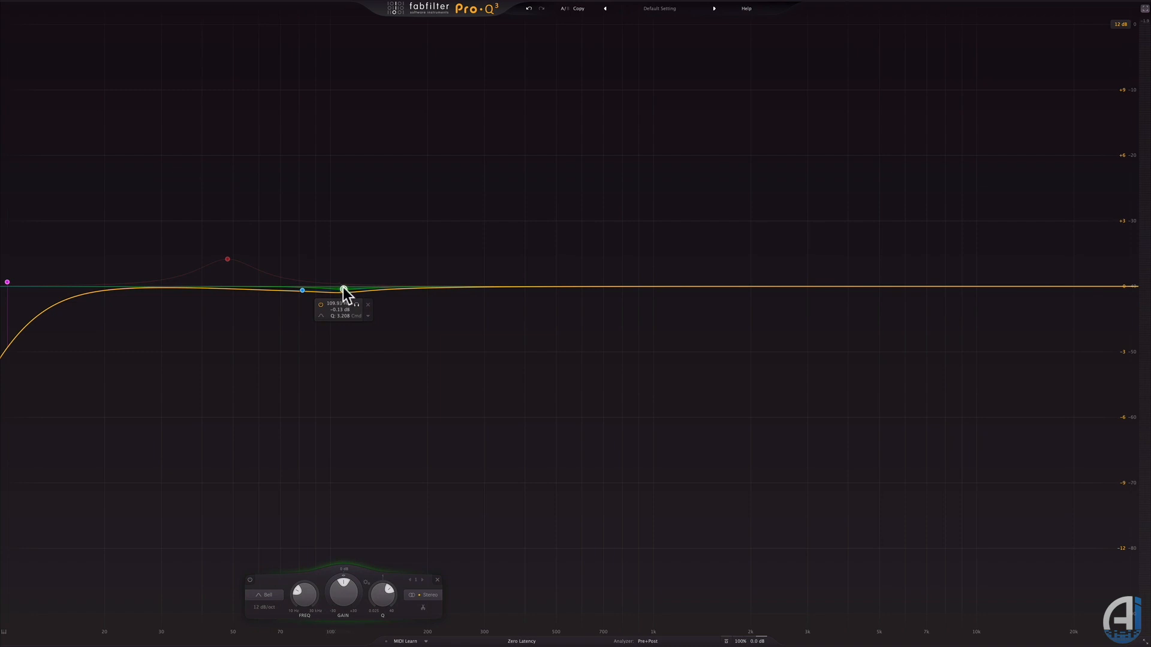
left_click_drag(343, 287, 362, 328)
scroll(362, 329, "down", 10)
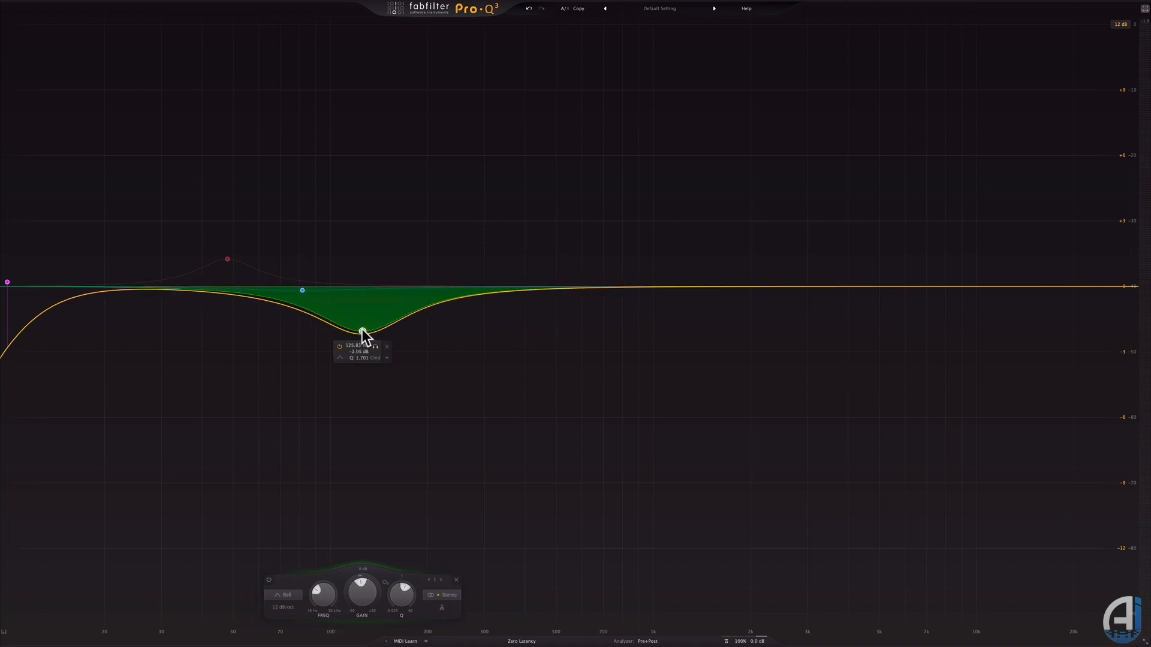
scroll(362, 329, "up", 4)
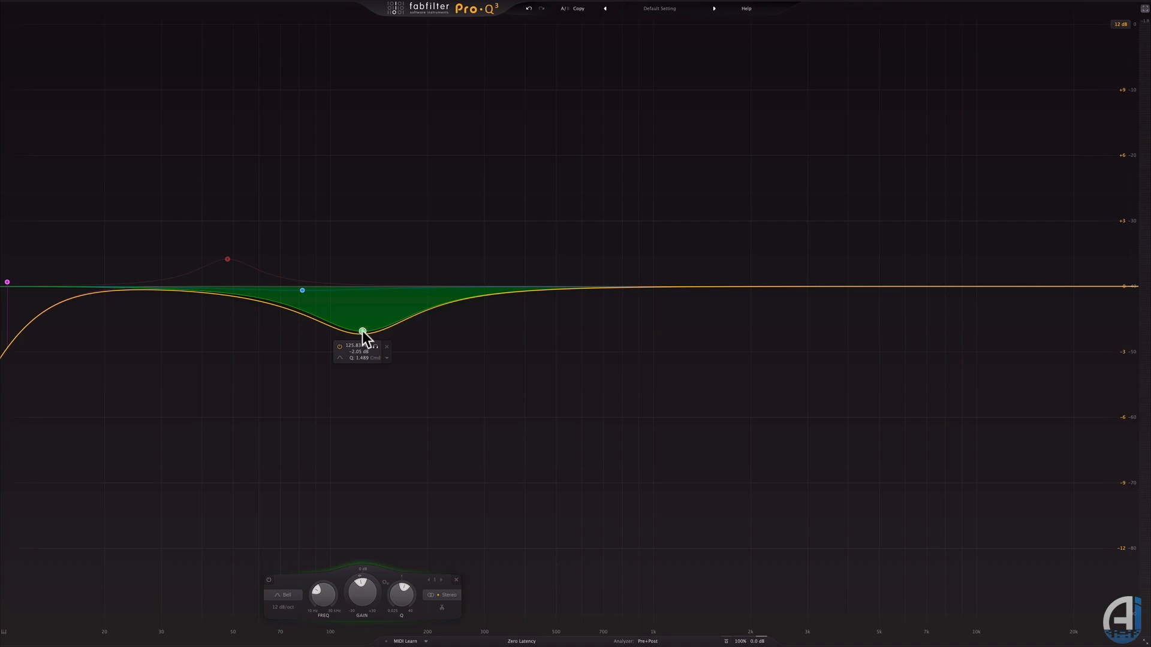
Reshape the green and blue bells into narrow boosts of about +3 dB at about 100 Hz and 250 Hz, with a Q of 40.
left_click_drag(362, 331, 329, 219)
scroll(305, 245, "up", 10)
scroll(305, 246, "up", 3)
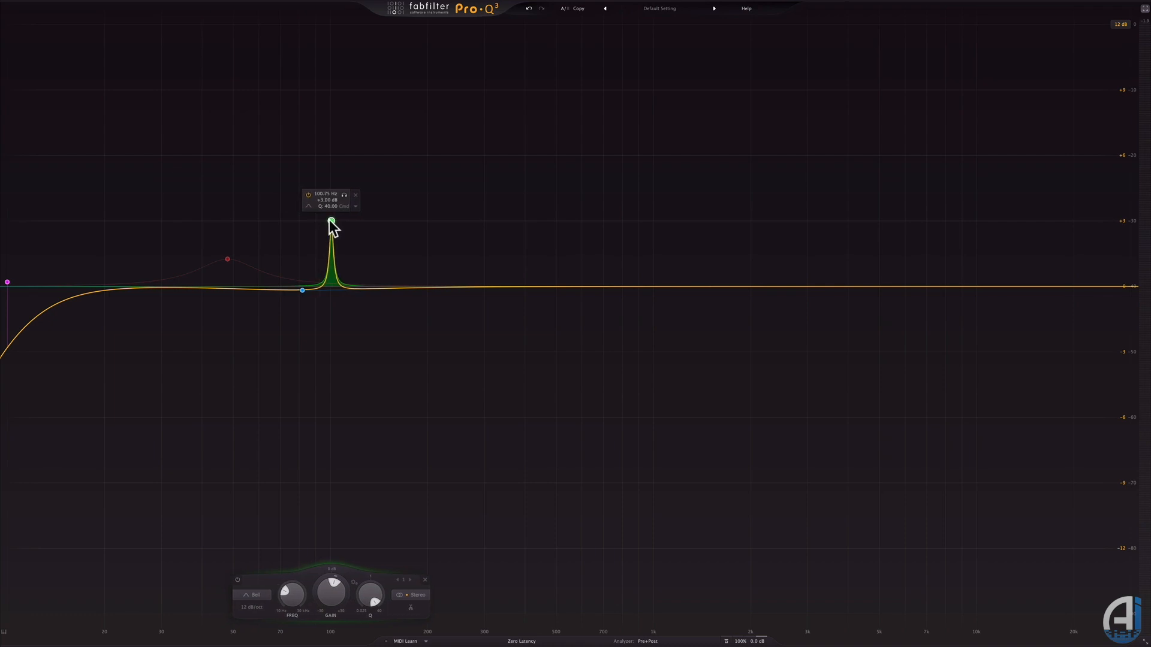
left_click_drag(302, 291, 462, 219)
scroll(508, 283, "up", 5)
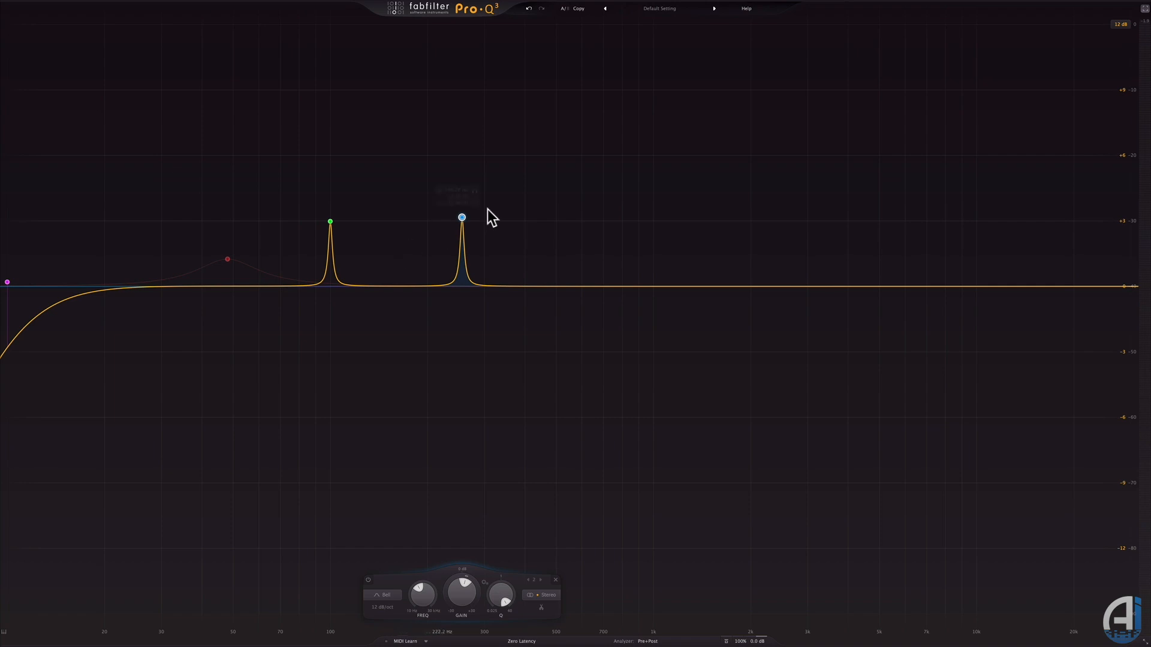
Move the narrow green bell to about 201 Hz and the narrow blue bell to about 303 Hz.
mouse_move(360, 215)
left_click_drag(330, 222, 523, 220)
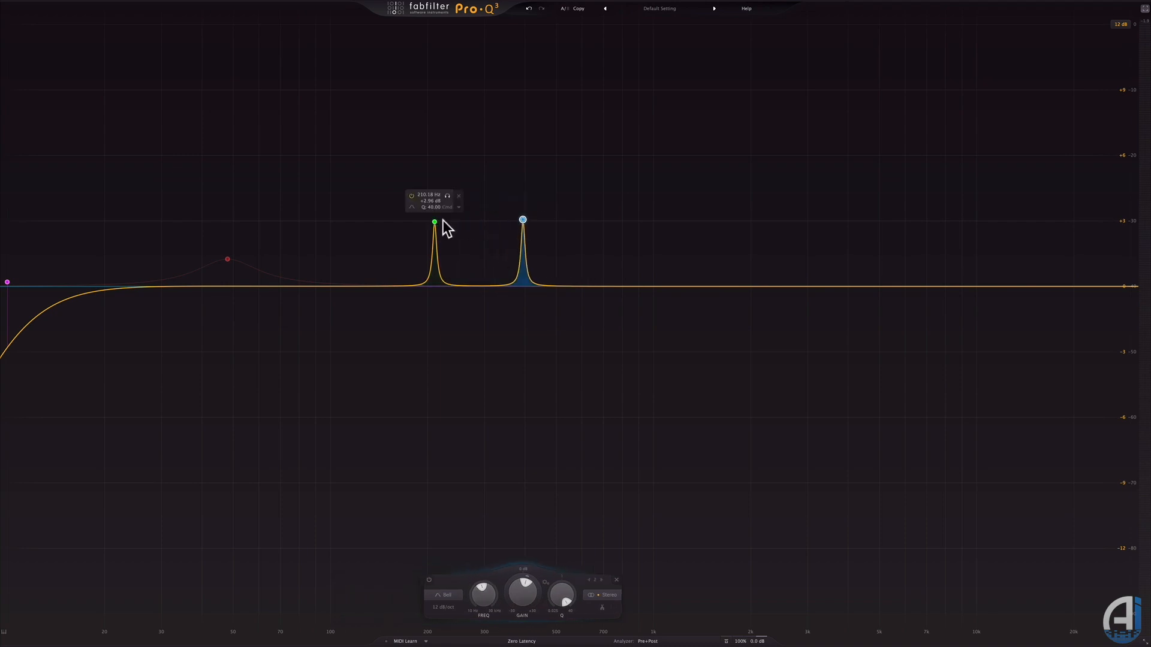
left_click_drag(434, 222, 429, 222)
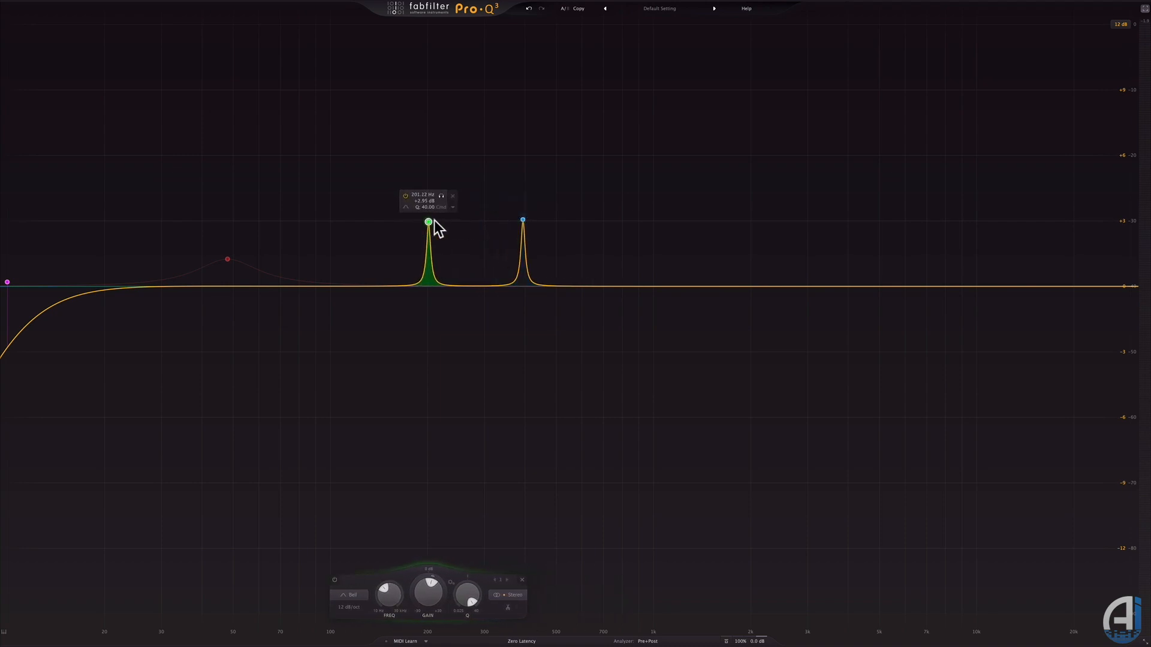
left_click(522, 220)
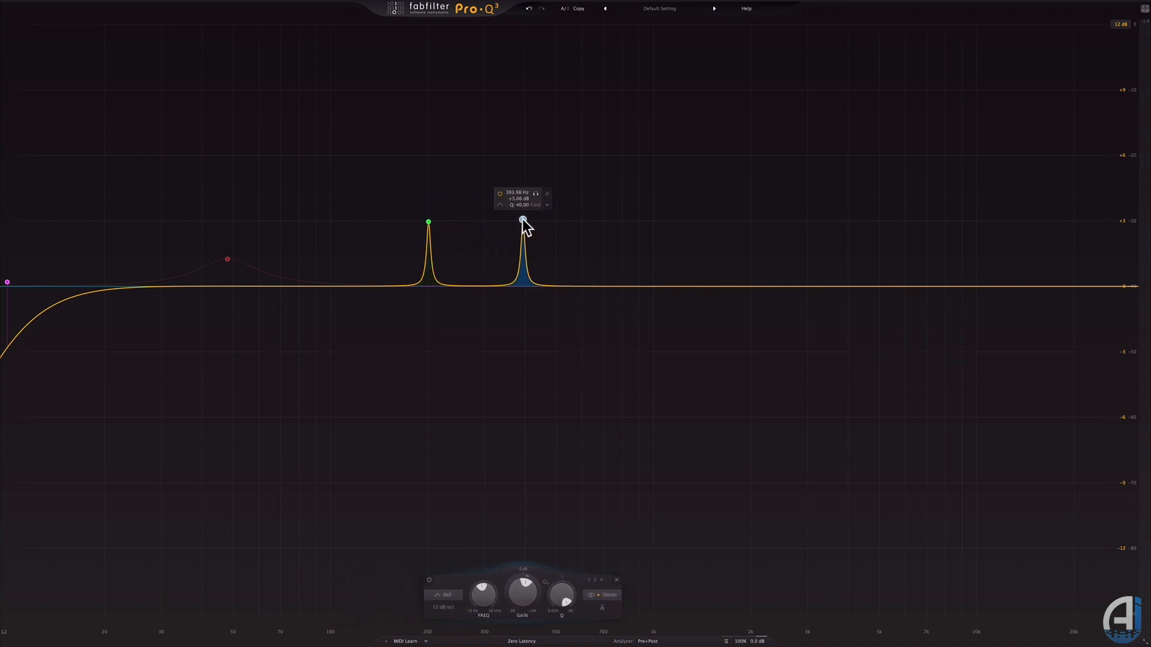
left_click_drag(522, 219, 485, 220)
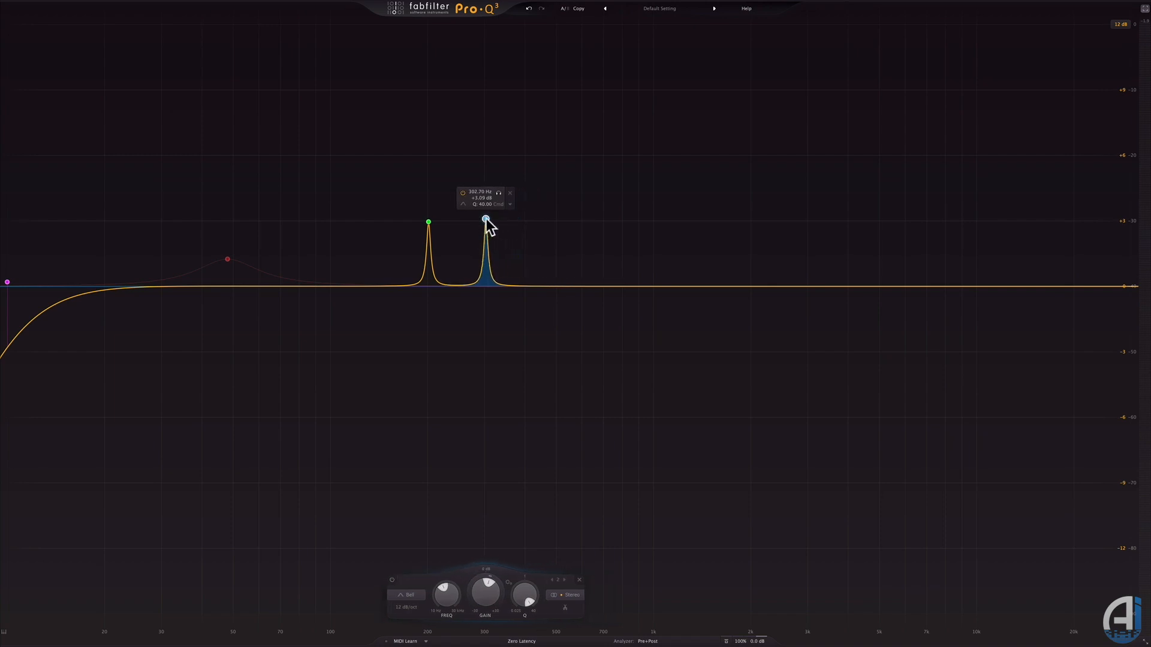
Move the blue bell to about 2 kHz and the green bell to just above 5 kHz, raising both to nearly +5 dB.
left_click_drag(486, 220, 562, 219)
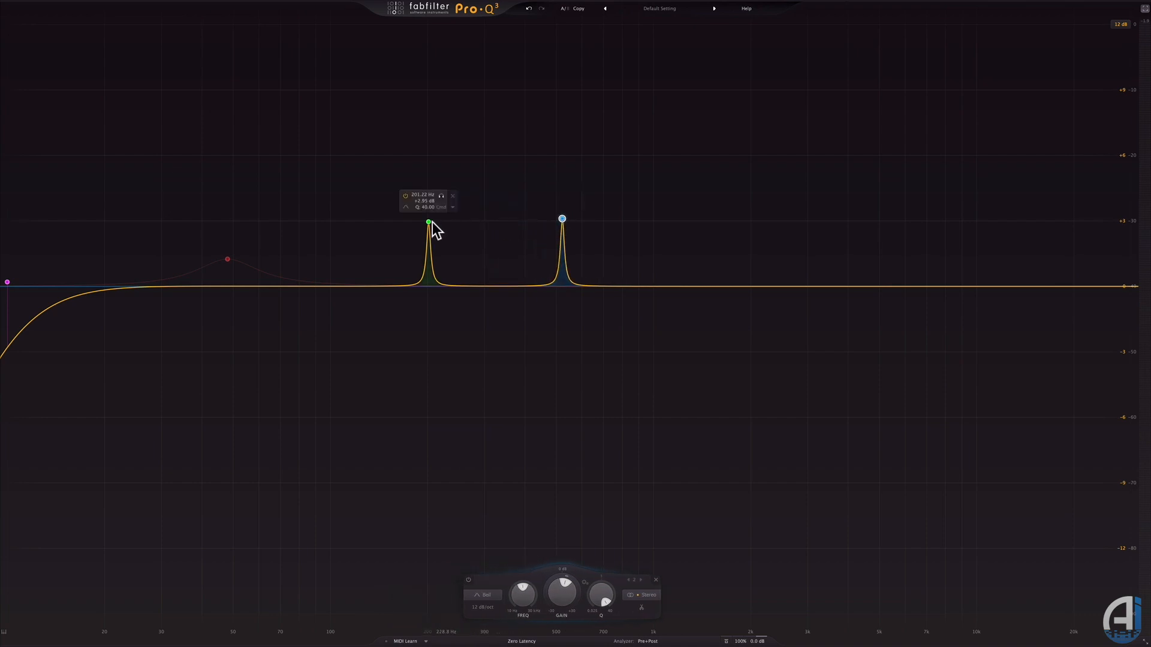
left_click_drag(429, 222, 887, 221)
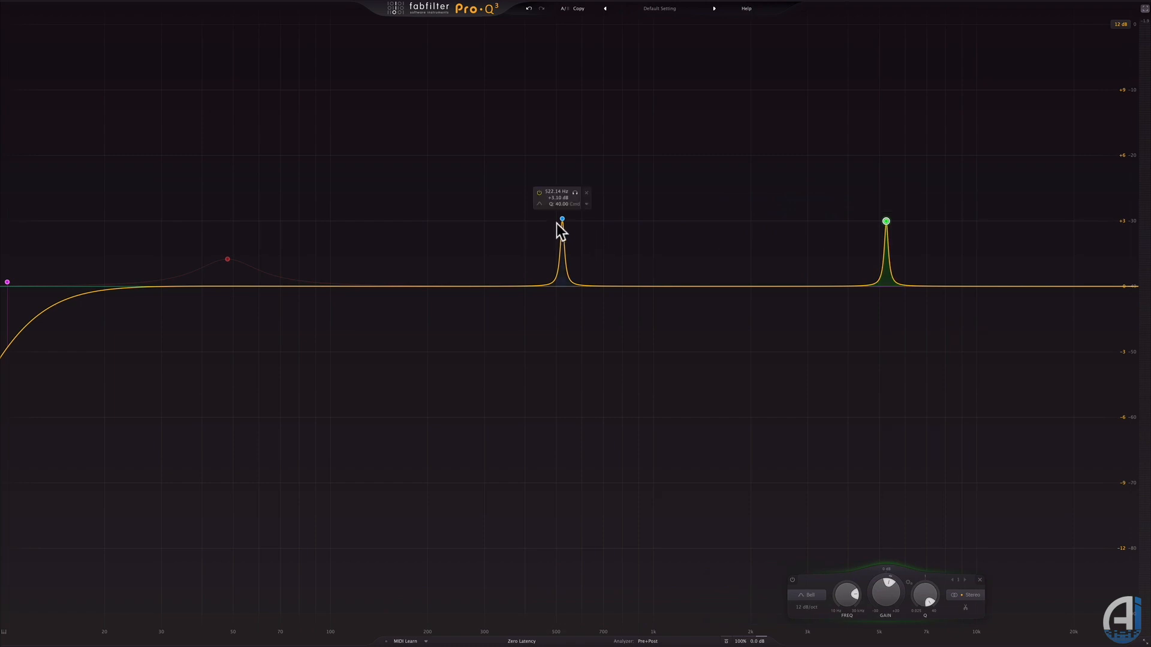
left_click_drag(562, 219, 747, 186)
left_click_drag(886, 222, 890, 182)
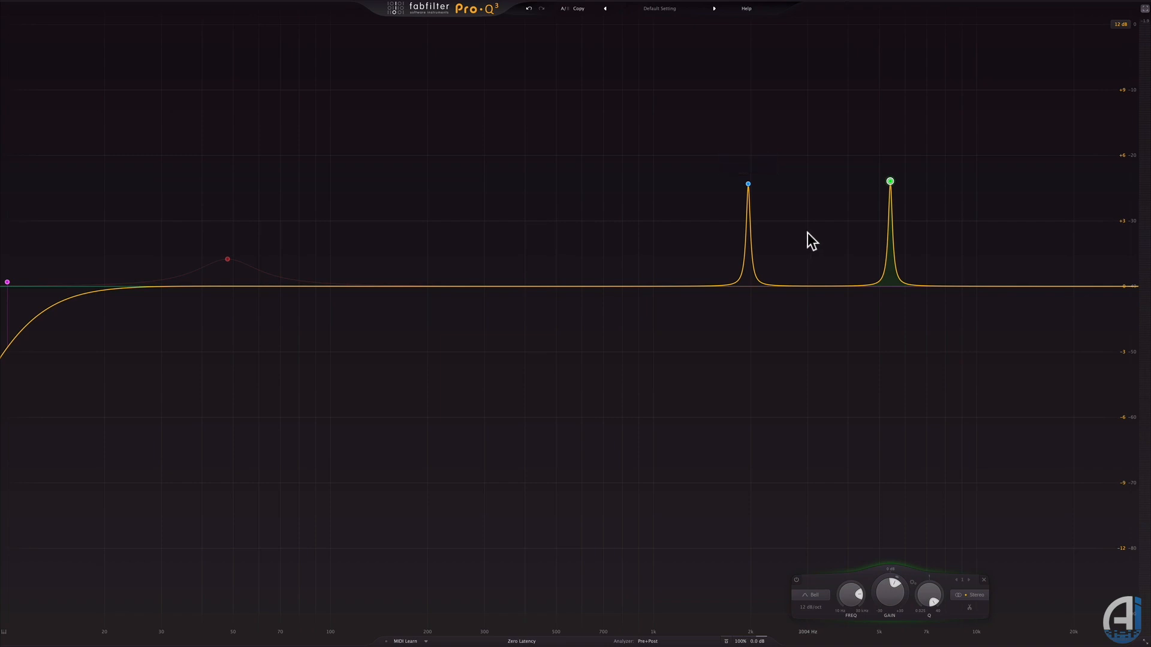
Move the blue bell to about 800 Hz and the green bell to about 1259 Hz, with both near +4.4 dB.
left_click_drag(747, 184, 624, 187)
left_click_drag(891, 181, 686, 190)
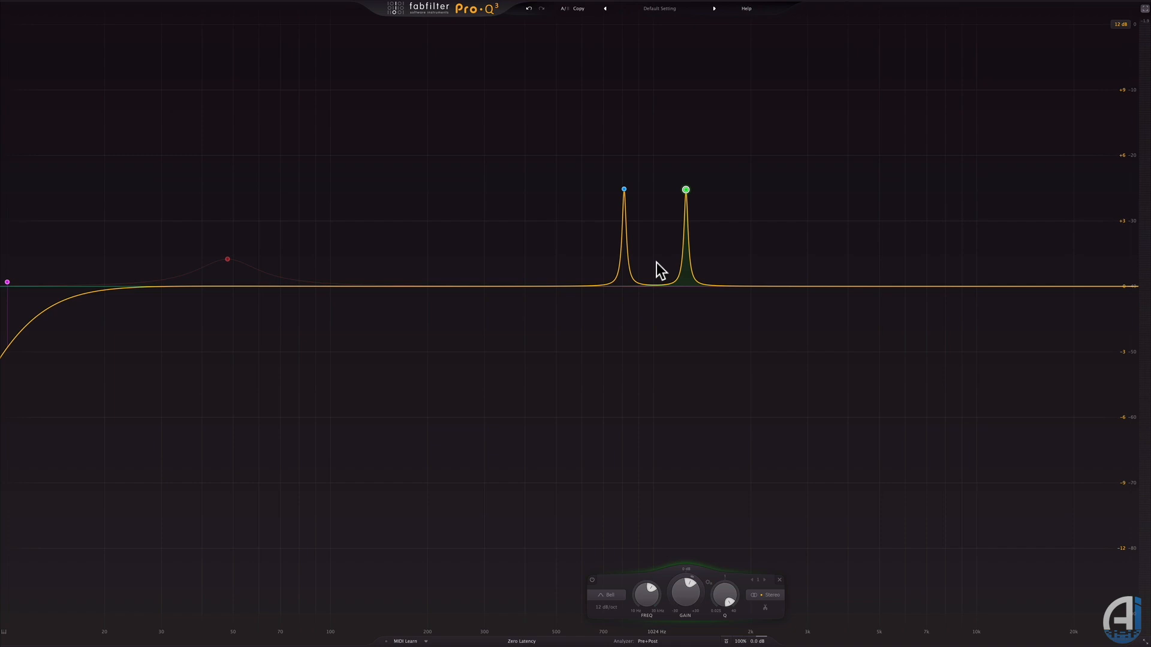
mouse_move(692, 190)
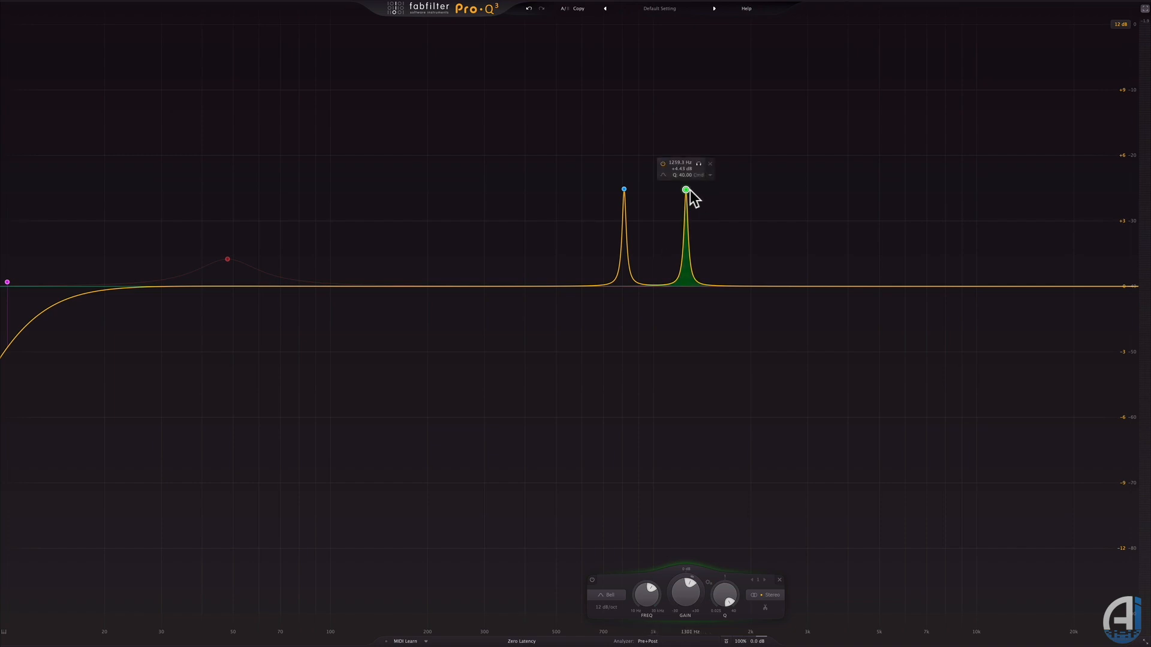
Move the green bell to about 9.8 kHz at about +4 dB and the blue bell to the far high end.
left_click_drag(687, 191, 976, 199)
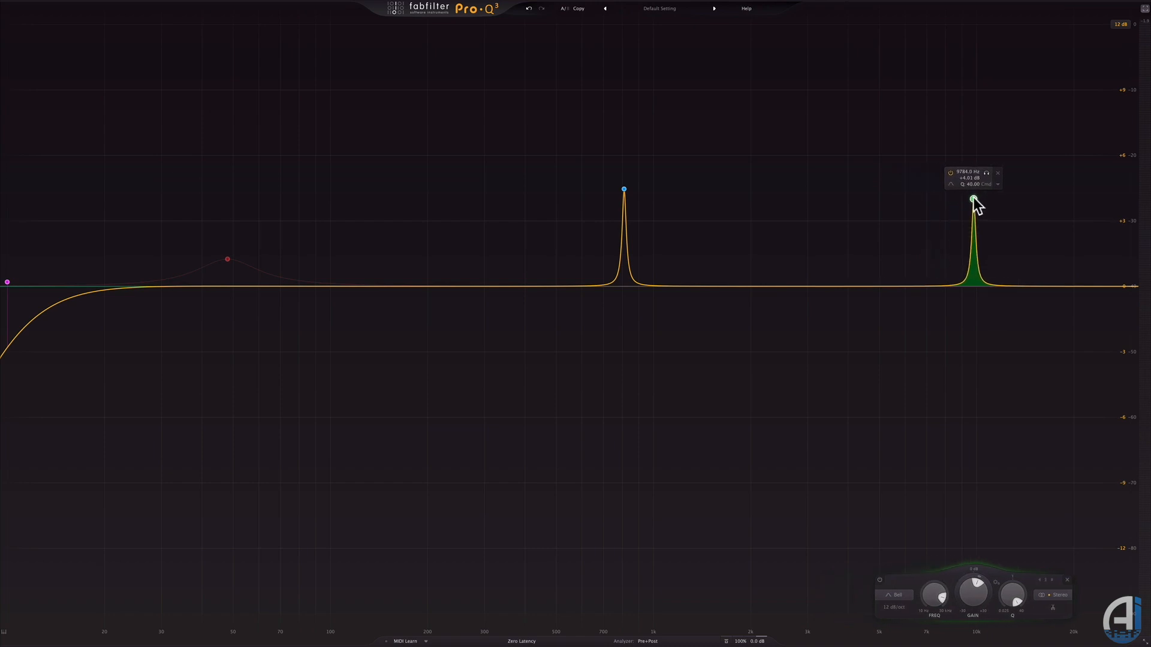
left_click_drag(628, 191, 1149, 199)
mouse_move(944, 216)
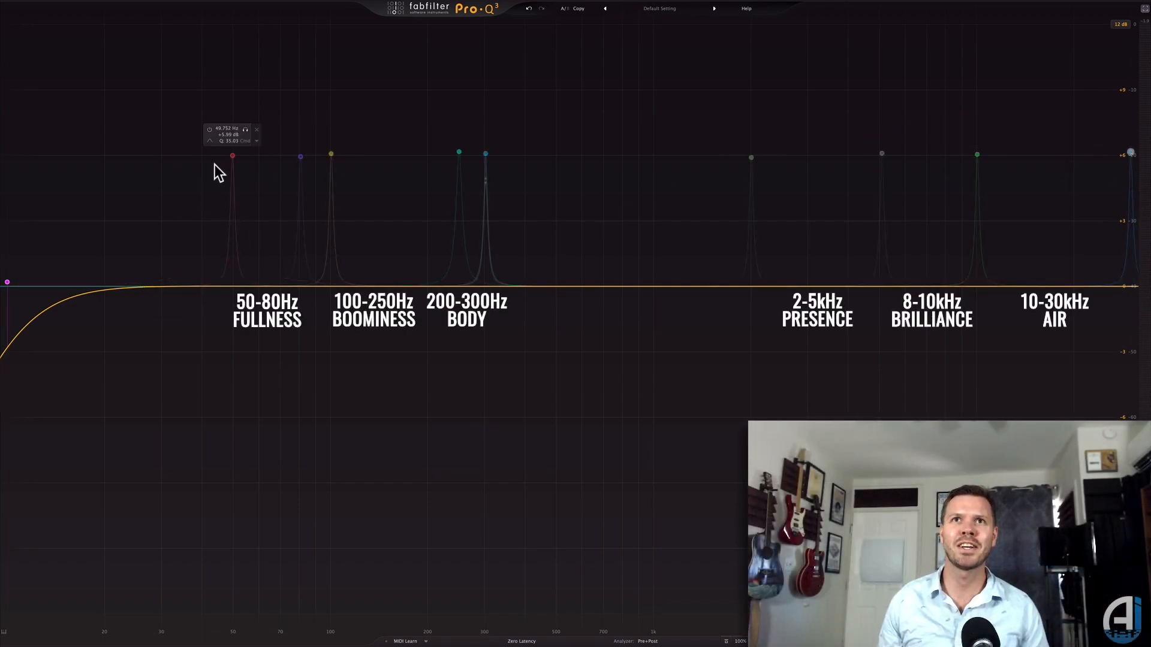
Add a narrow bell at about 200 Hz with about +6 dB gain and a Q of 40.
left_click(301, 157)
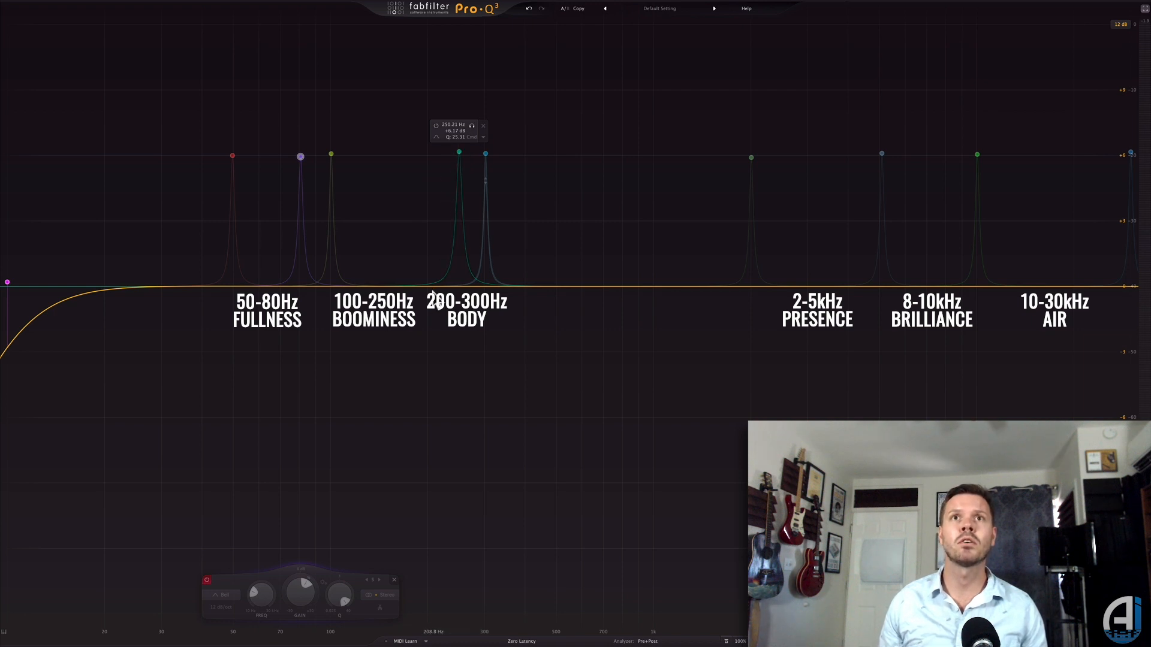
left_click_drag(424, 287, 428, 167)
scroll(427, 162, "up", 10)
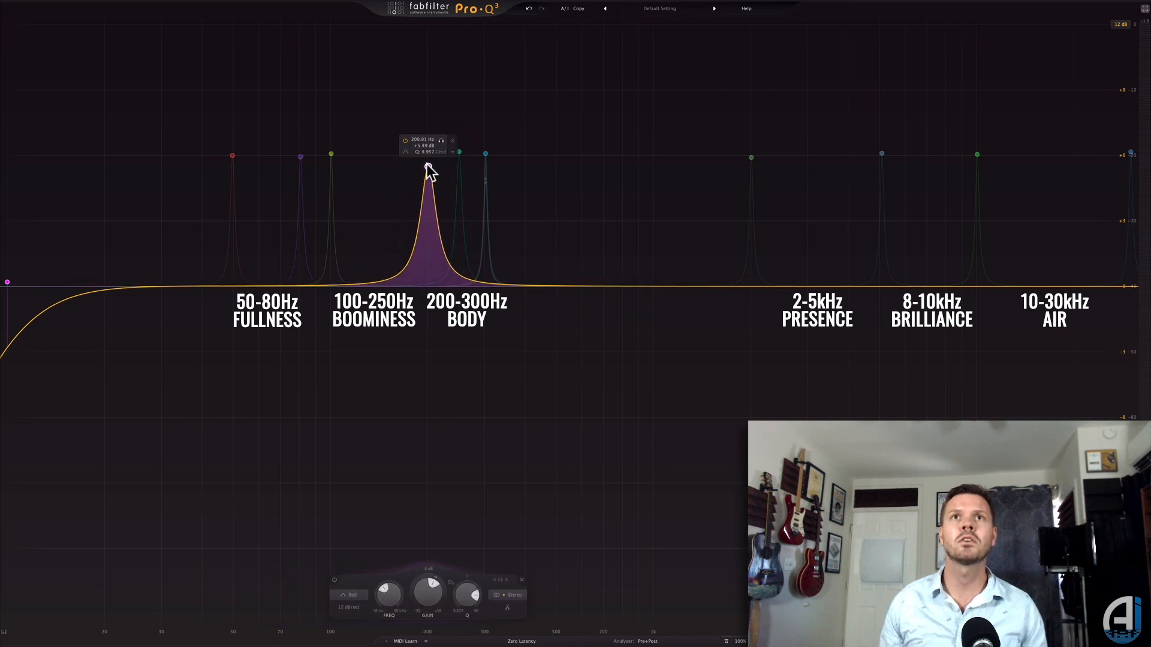
right_click(427, 155)
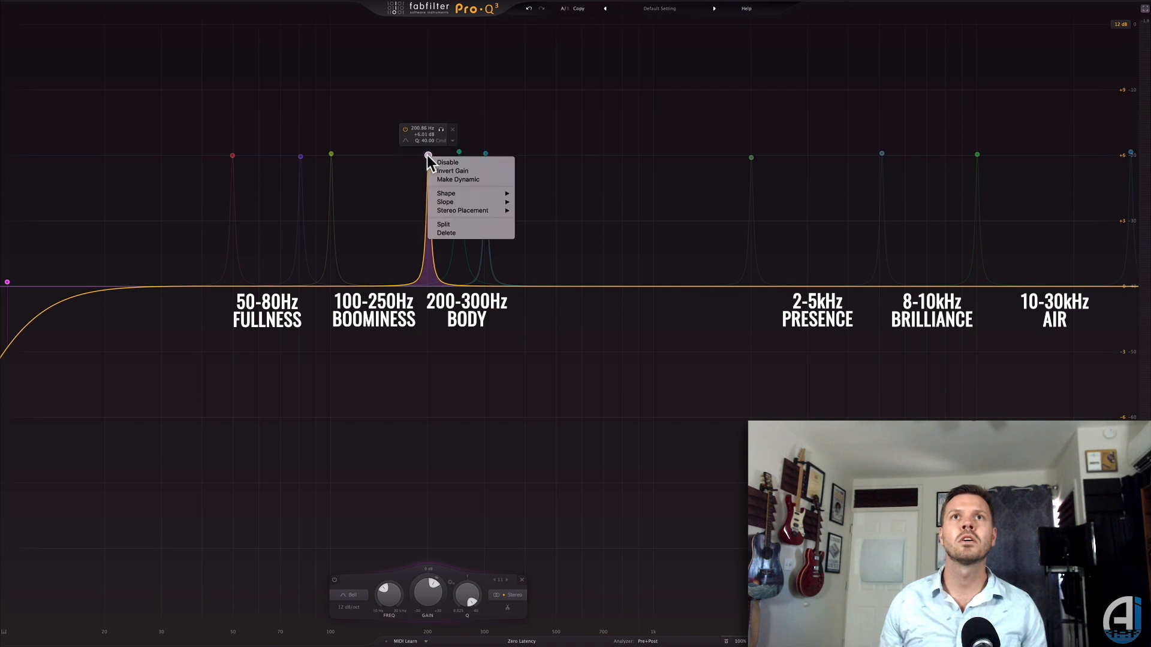
left_click(427, 155)
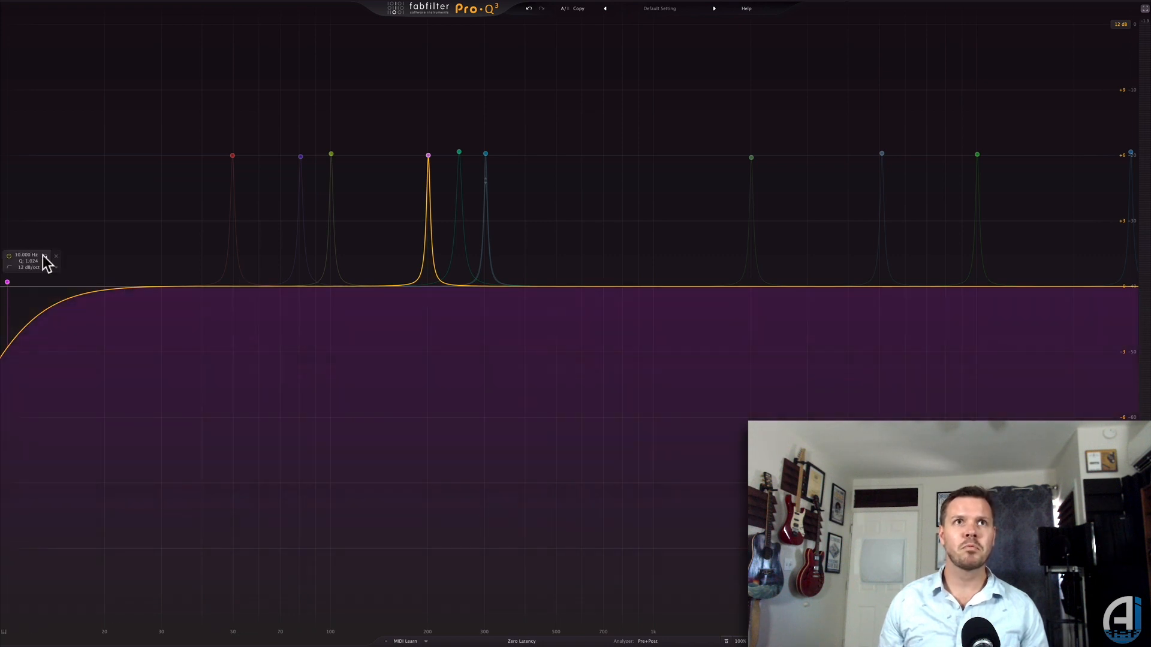
Audition the low-cut band in solo while sweeping it upward, and set its frequency to about 40 Hz.
left_click(8, 282)
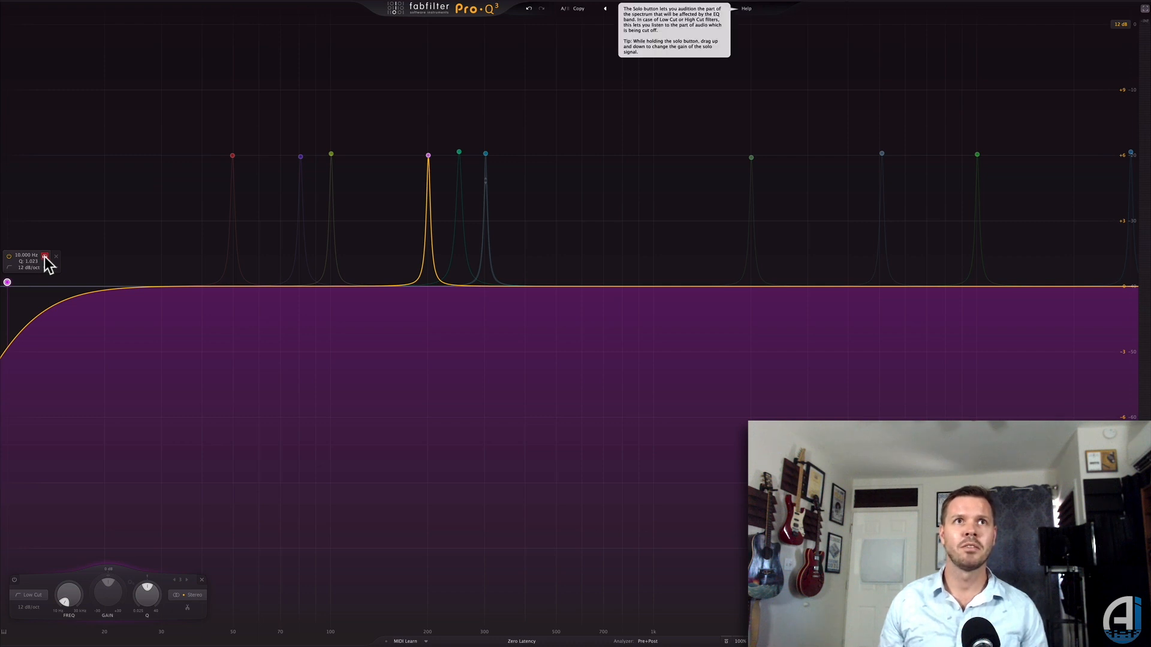
left_click(44, 257)
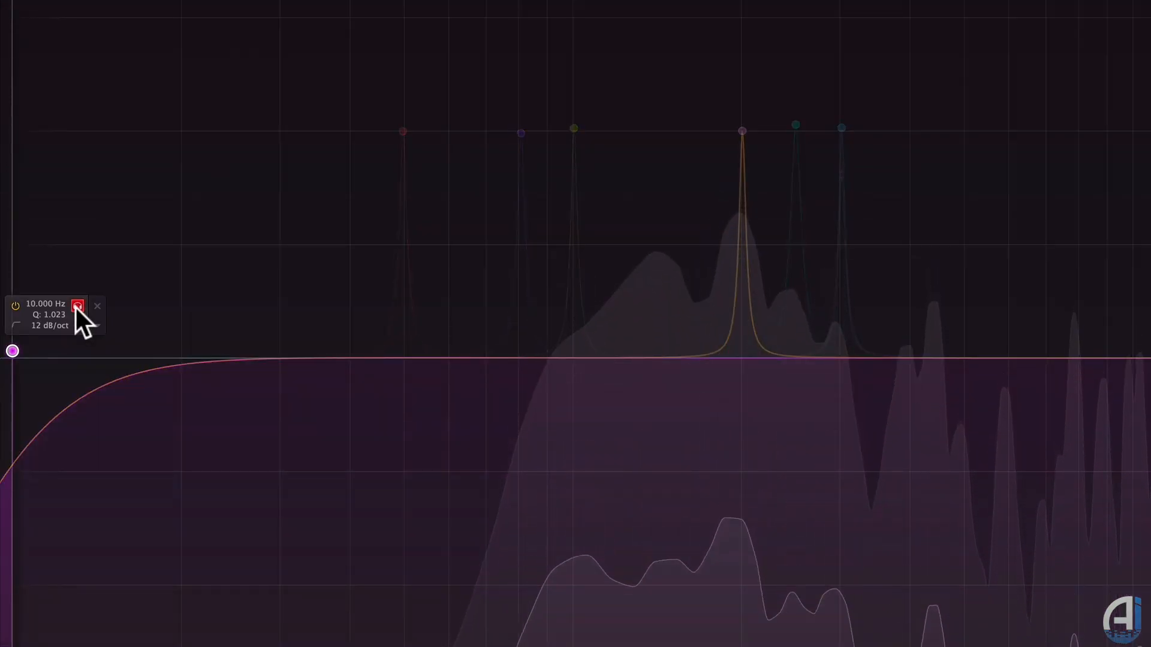
left_click_drag(77, 307, 585, 302)
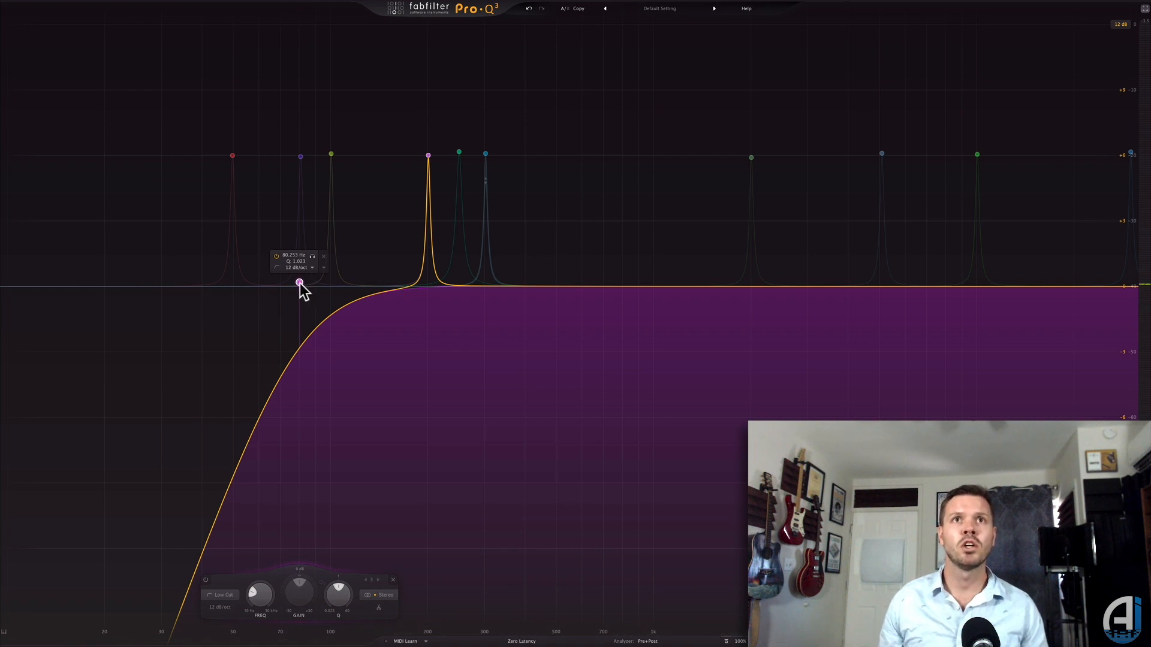
left_click_drag(301, 283, 203, 278)
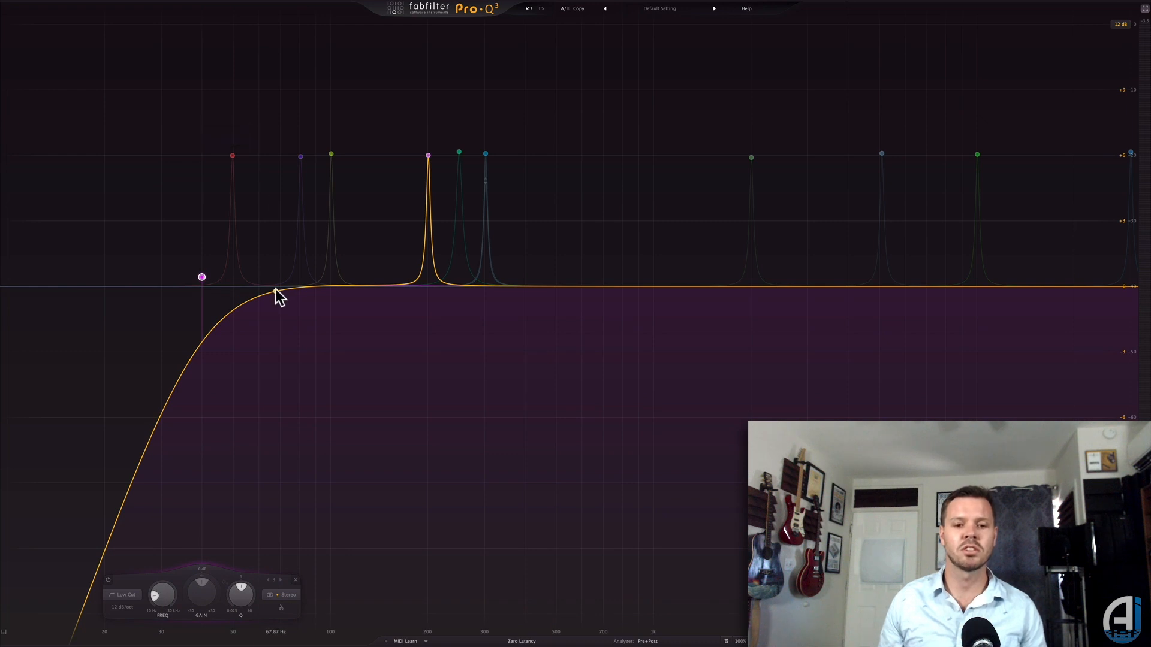
Add a broad bell at about 72.5 Hz with +5.78 dB gain and Q 1.110, and raise the low cut to about 60 Hz.
left_click_drag(276, 289, 275, 270)
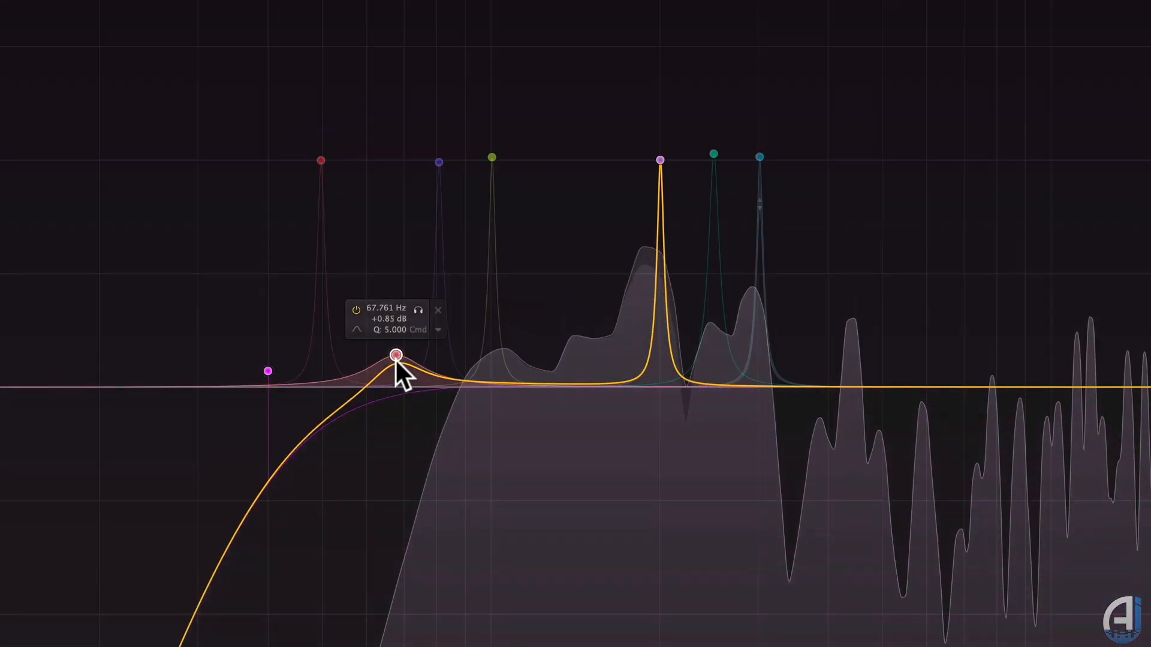
left_click_drag(395, 359, 398, 196)
scroll(397, 353, "down", 3)
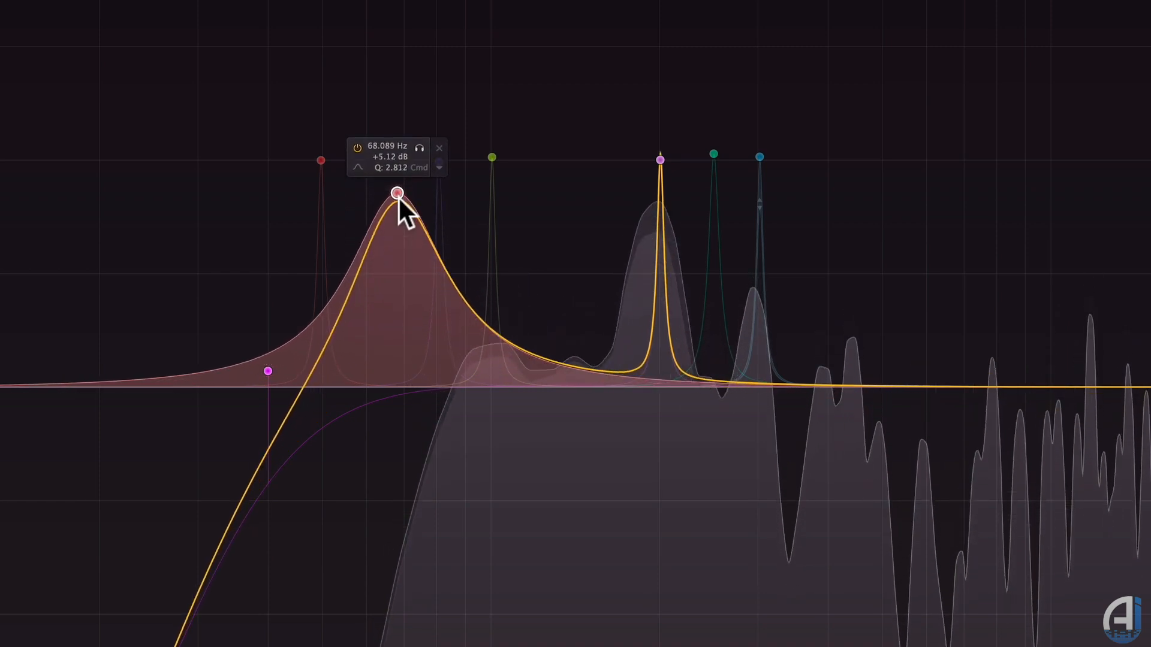
scroll(398, 196, "down", 5)
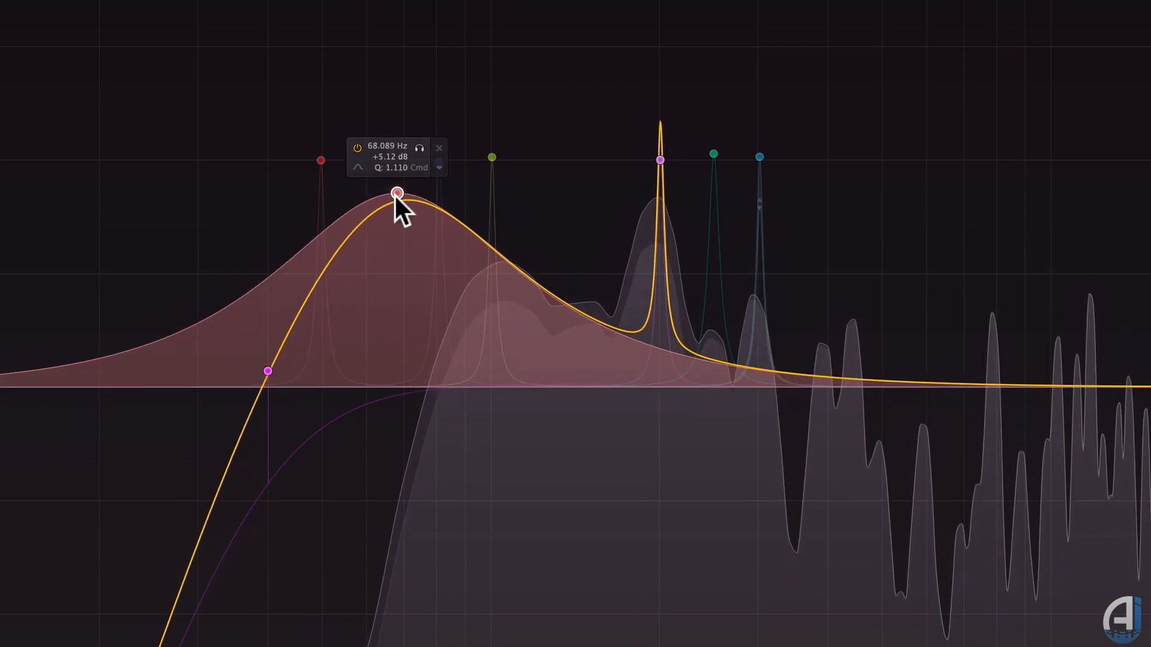
left_click_drag(394, 193, 409, 168)
mouse_move(262, 368)
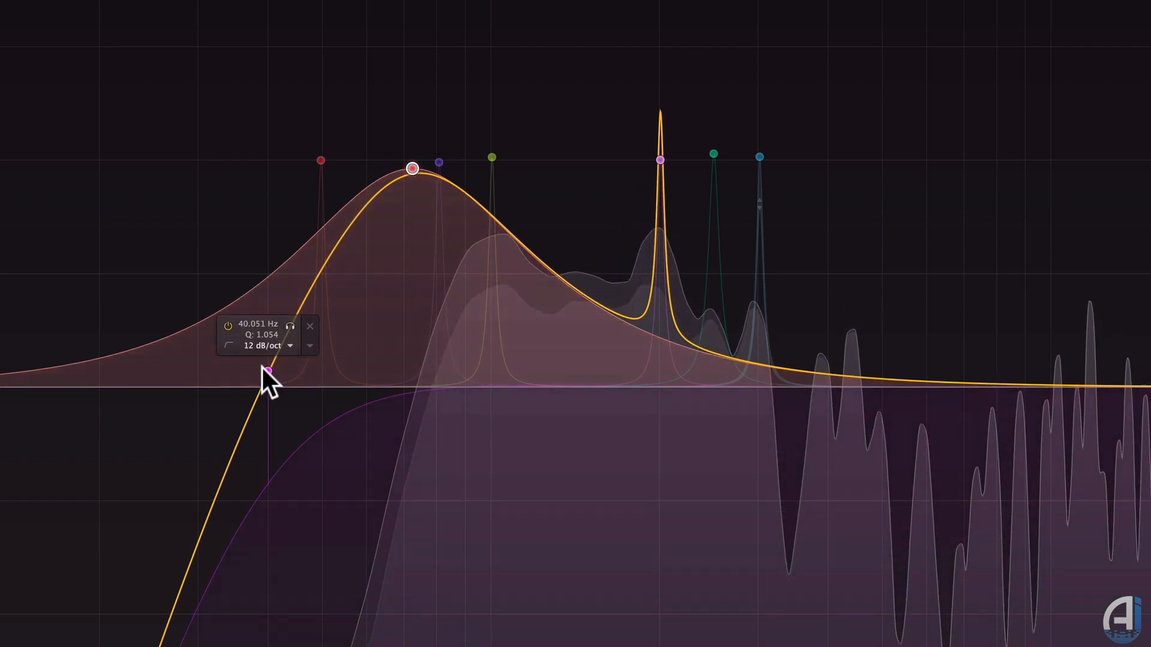
left_click_drag(262, 368, 367, 372)
Audition the broad 72.5 Hz bell in solo, and bypass both it and the narrow 200 Hz bell.
mouse_move(422, 175)
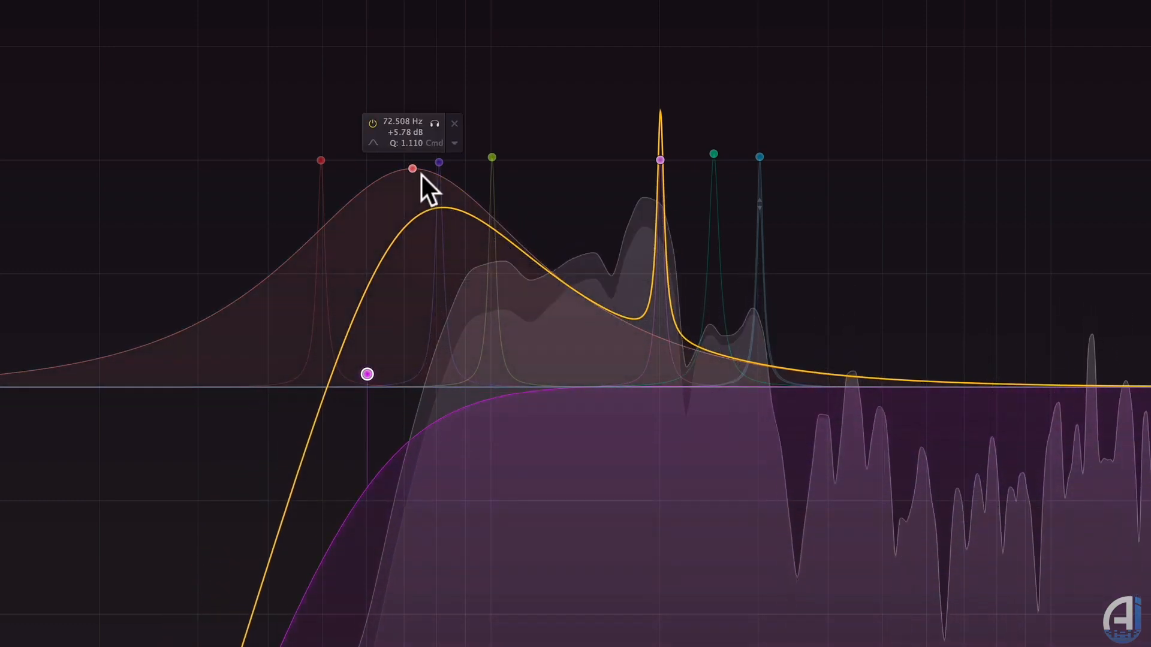
left_click(434, 124)
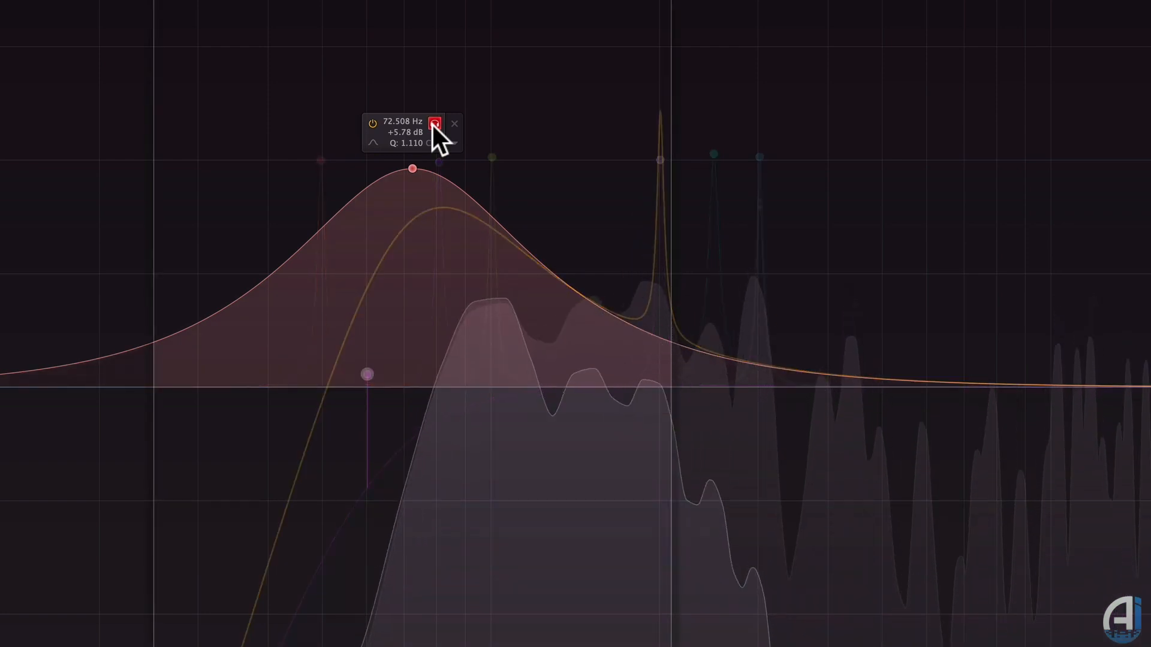
left_click(433, 124)
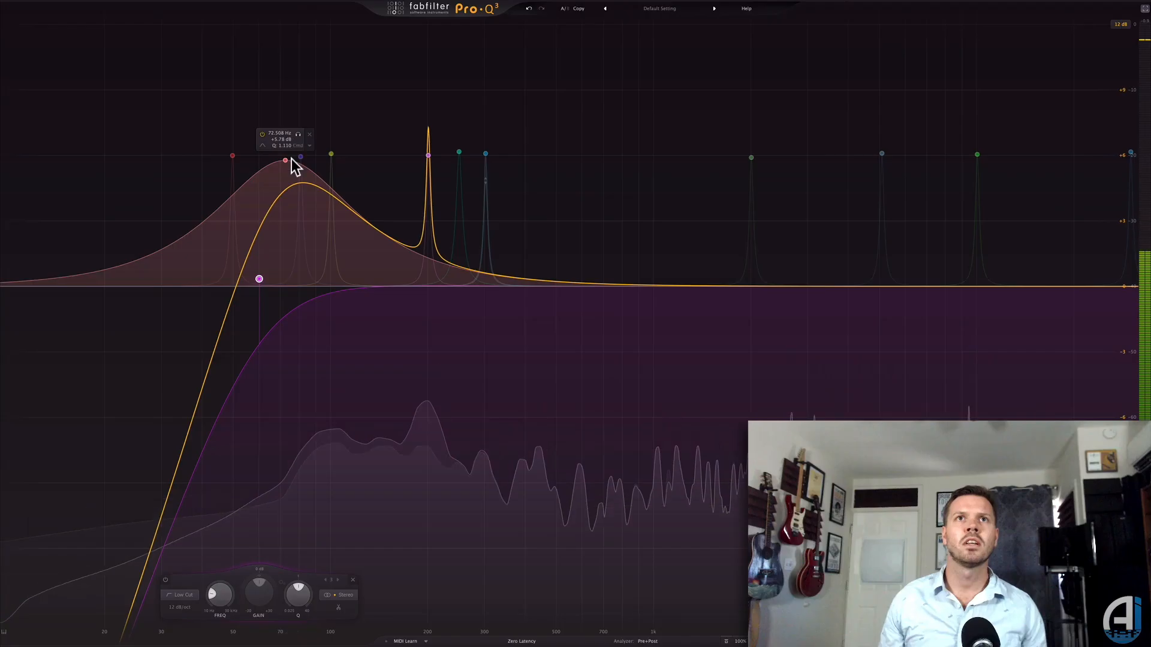
double_click(286, 160)
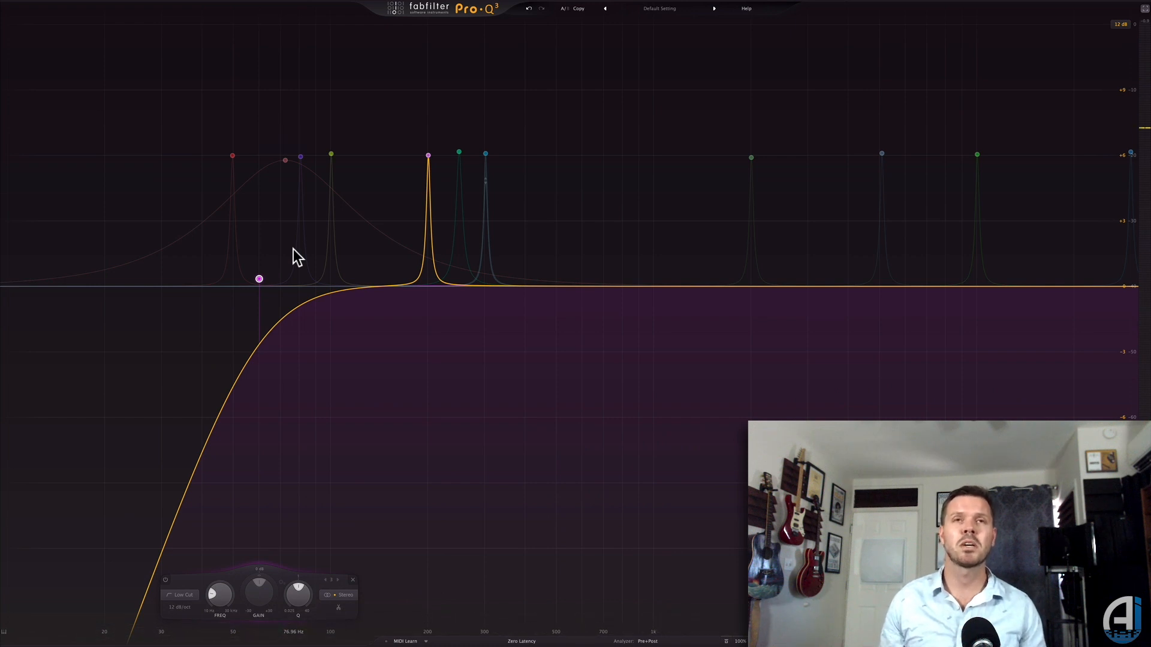
mouse_move(284, 259)
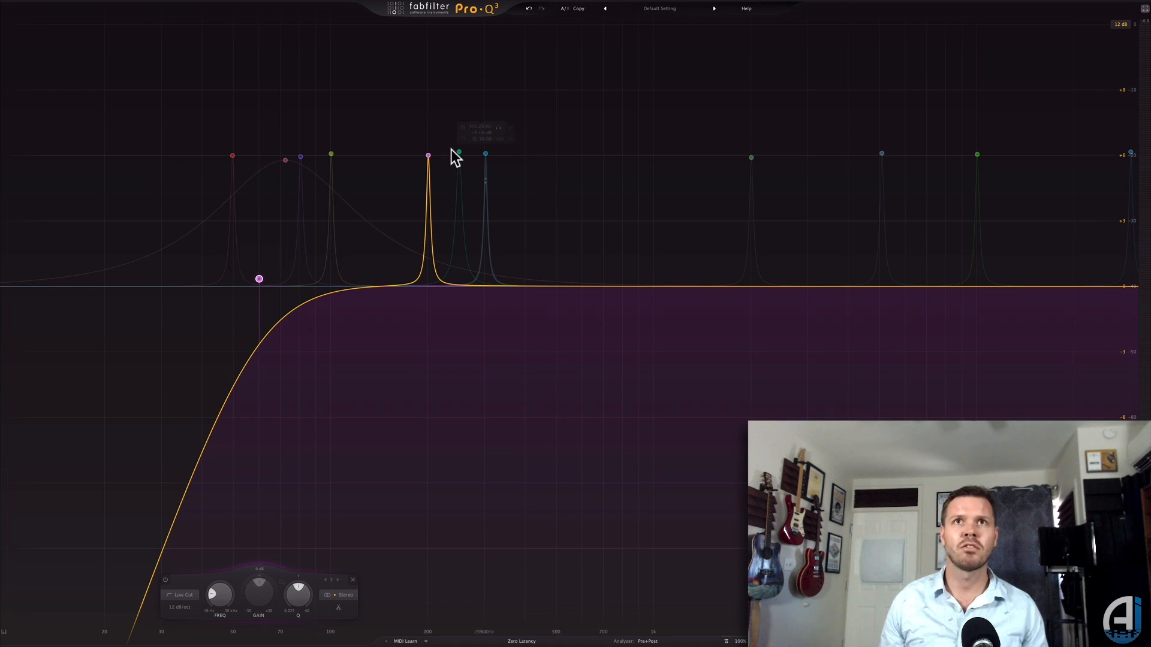
mouse_move(428, 153)
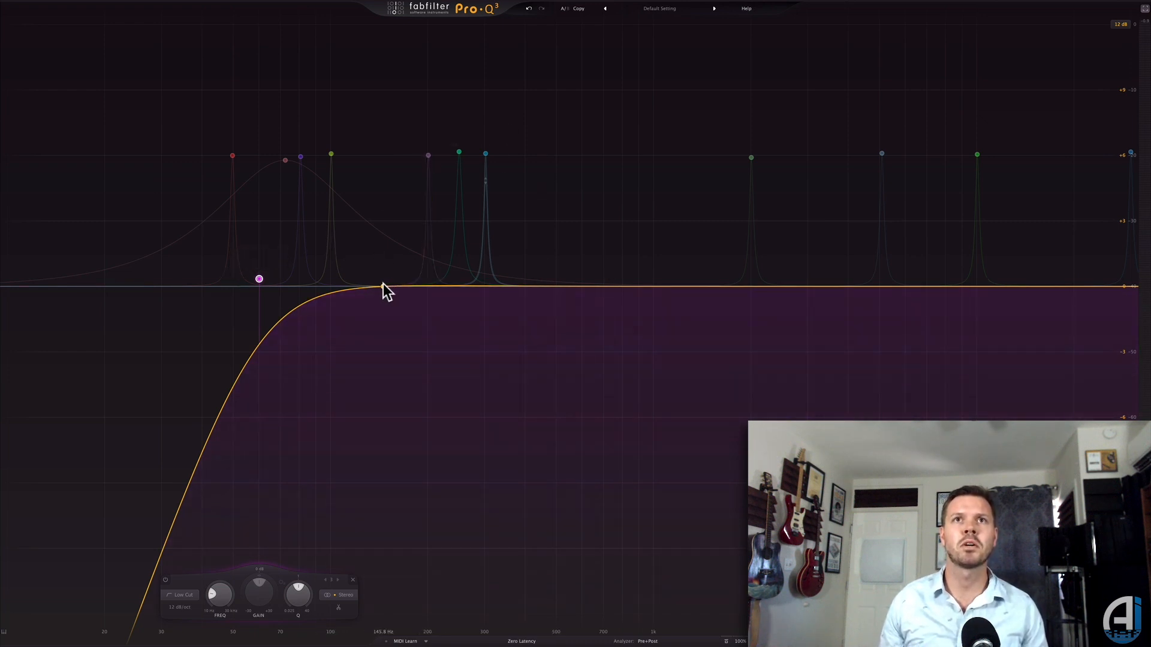
Add a bell at about 146 Hz, boost it strongly, and sweep it in solo to find the boomy area.
left_click_drag(381, 285, 381, 232)
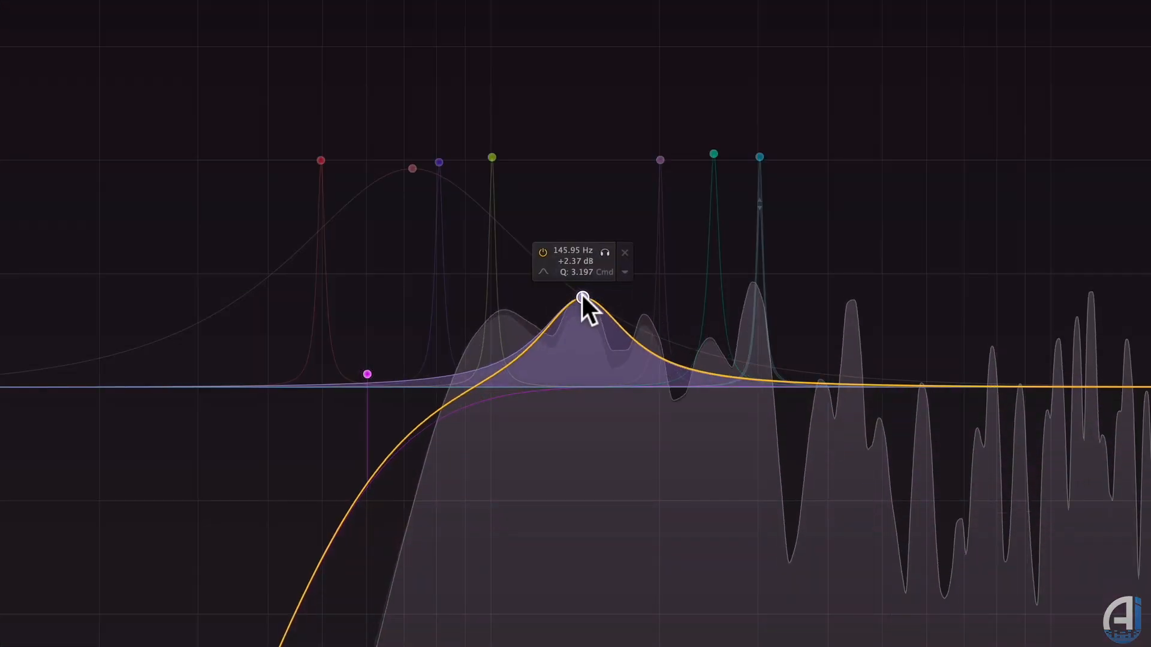
left_click_drag(581, 293, 582, 93)
mouse_move(607, 54)
left_mouse_down()
mouse_move(669, 52)
mouse_move(596, 53)
left_mouse_up()
Turn the new bell into a -2.41 dB cut at about 136 Hz, clear its dynamics, and set its Q to about 3.29.
left_click_drag(568, 95, 563, 469)
scroll(567, 443, "up", 5)
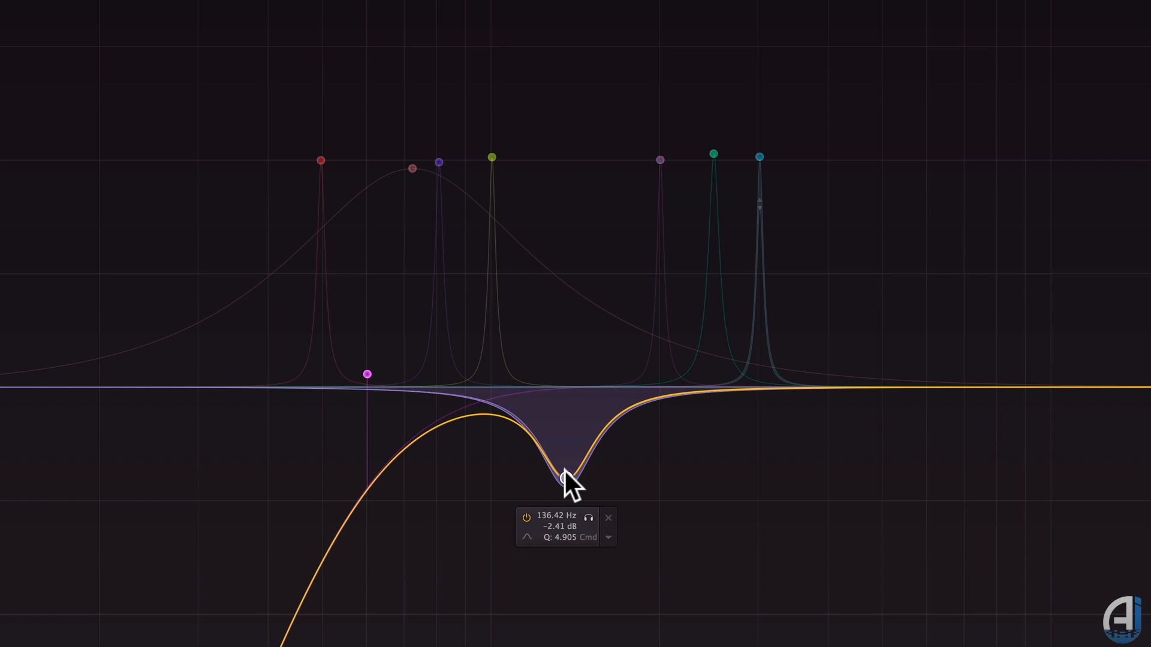
right_click(563, 468)
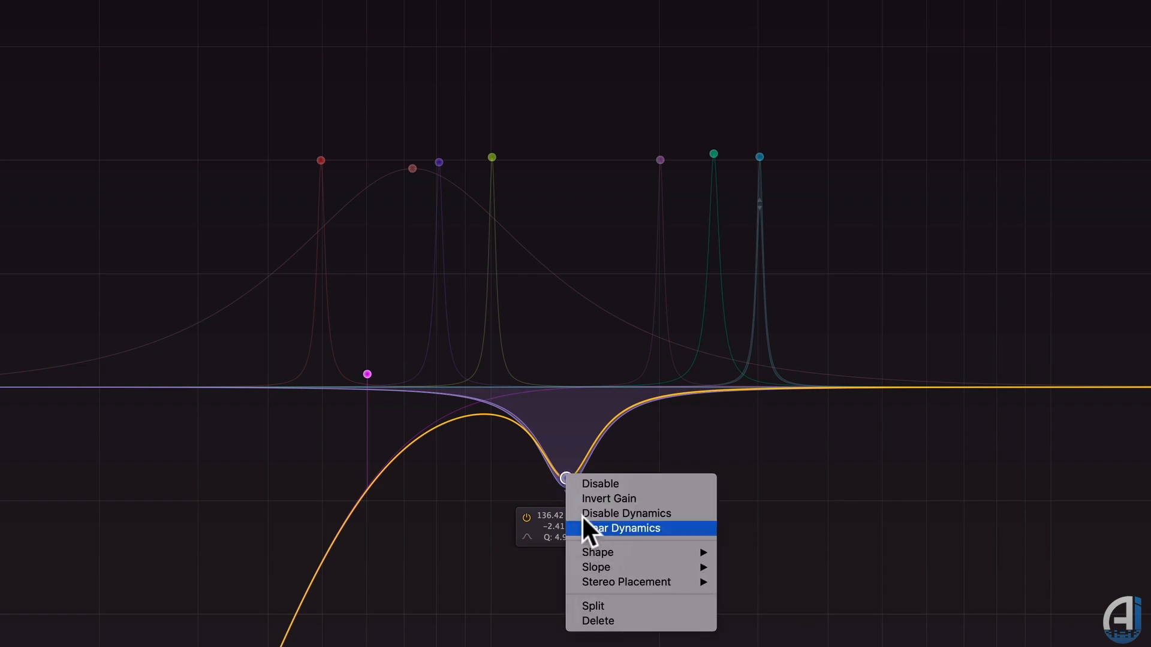
left_click(584, 527)
scroll(563, 485, "down", 4)
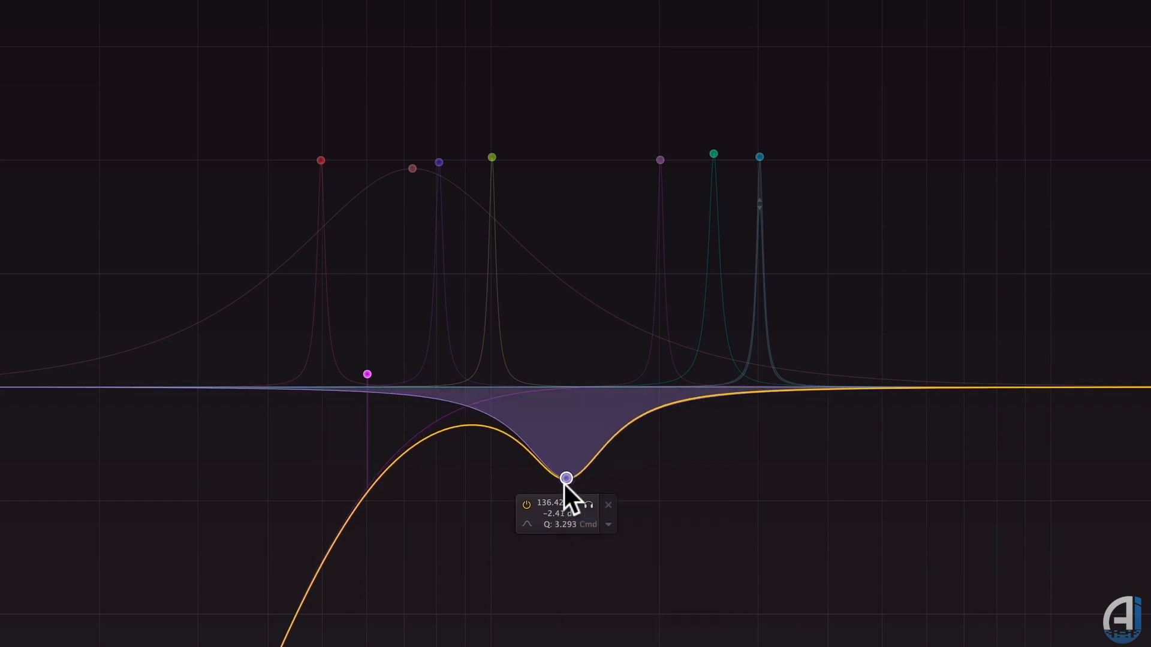
Play the guitar and compare the sound with and without the -2.41 dB cut at about 136 Hz.
key("space")
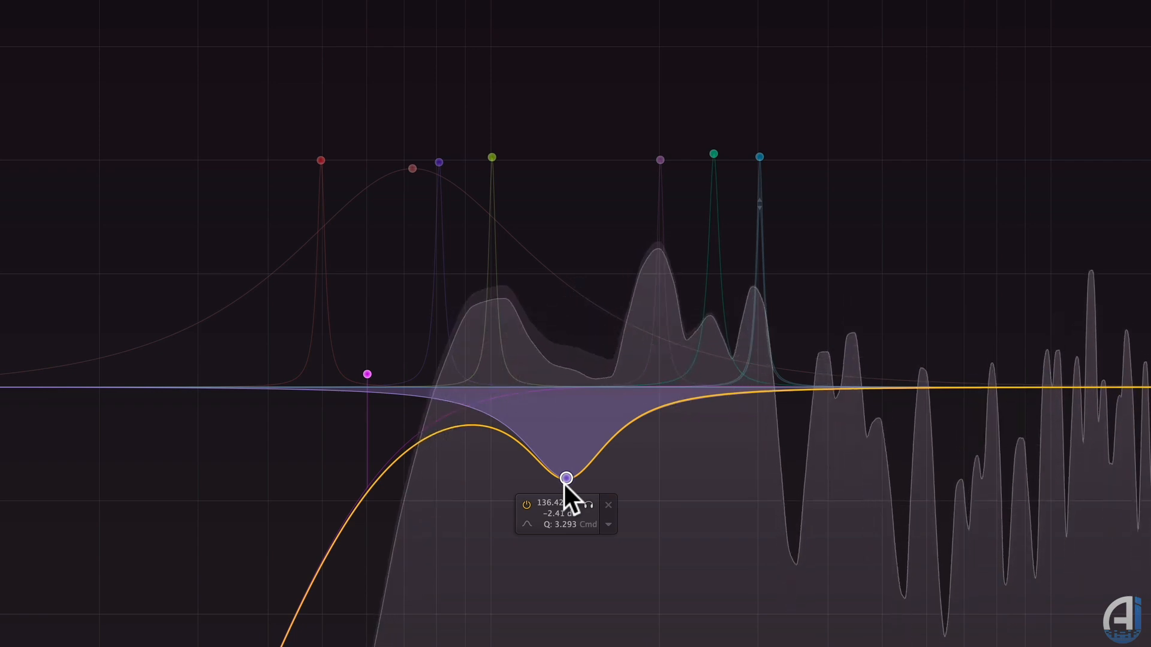
left_click_drag(563, 483, 565, 486)
left_click(564, 484, "alt")
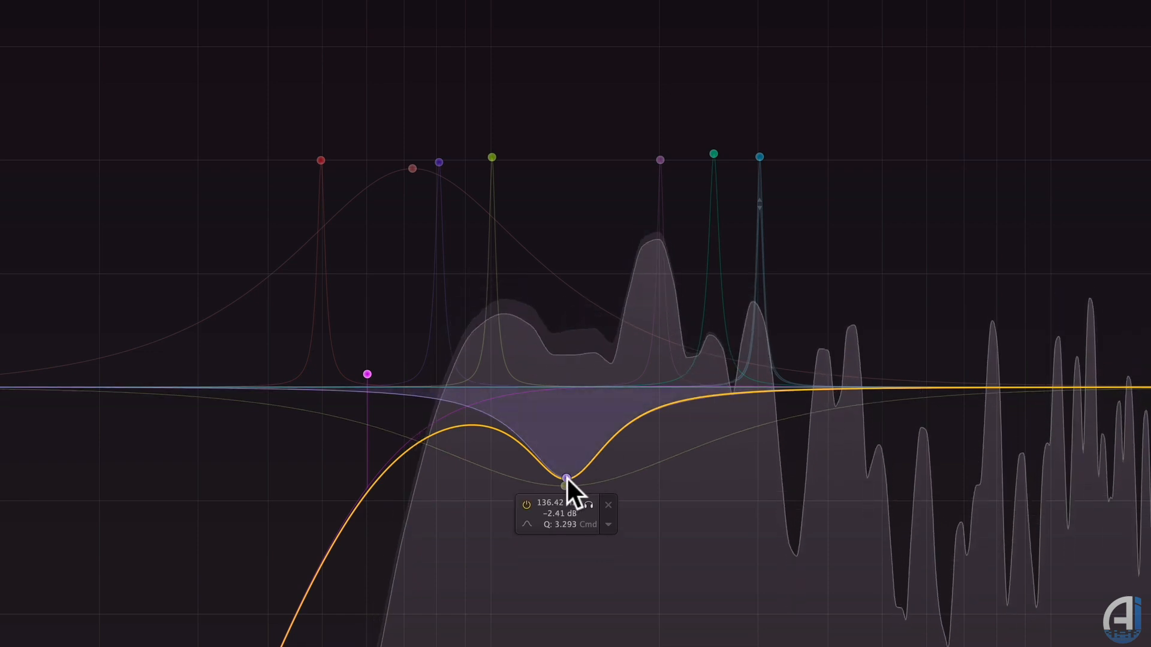
left_click(566, 478, "alt")
left_click(567, 478, "alt")
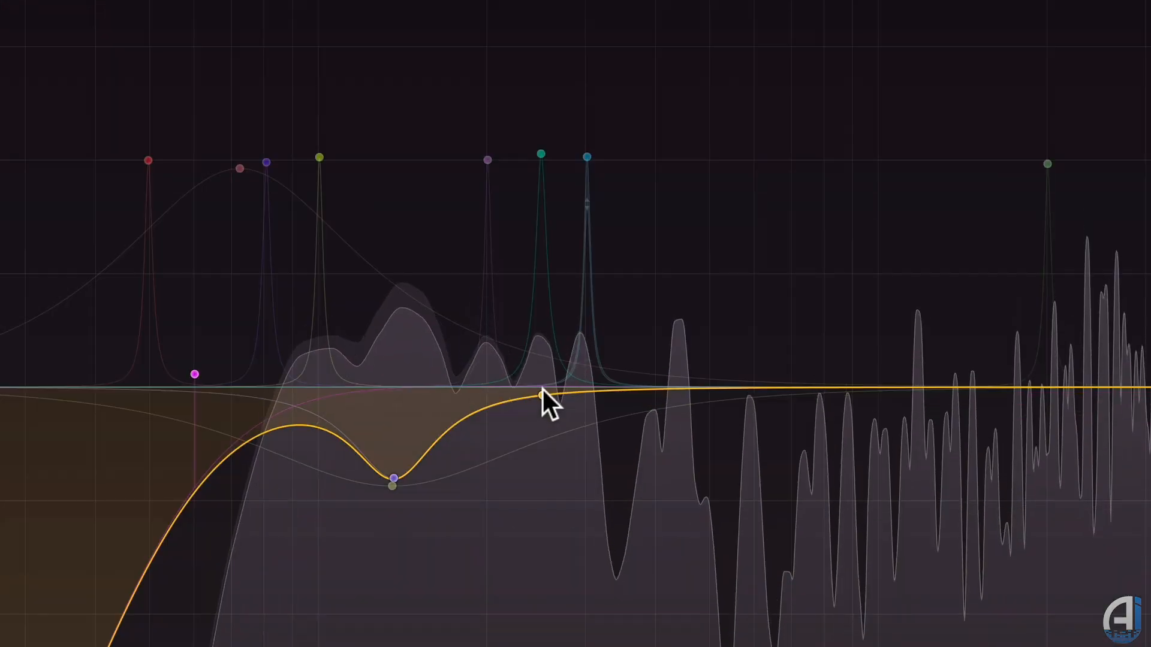
Add a bell with Q 2.391 in the low mids, boost it to about +6 dB, and sweep it up to about 348 Hz.
left_click_drag(459, 291, 464, 220)
left_click_drag(549, 271, 524, 202)
scroll(620, 193, "up", 2)
scroll(522, 201, "up", 10)
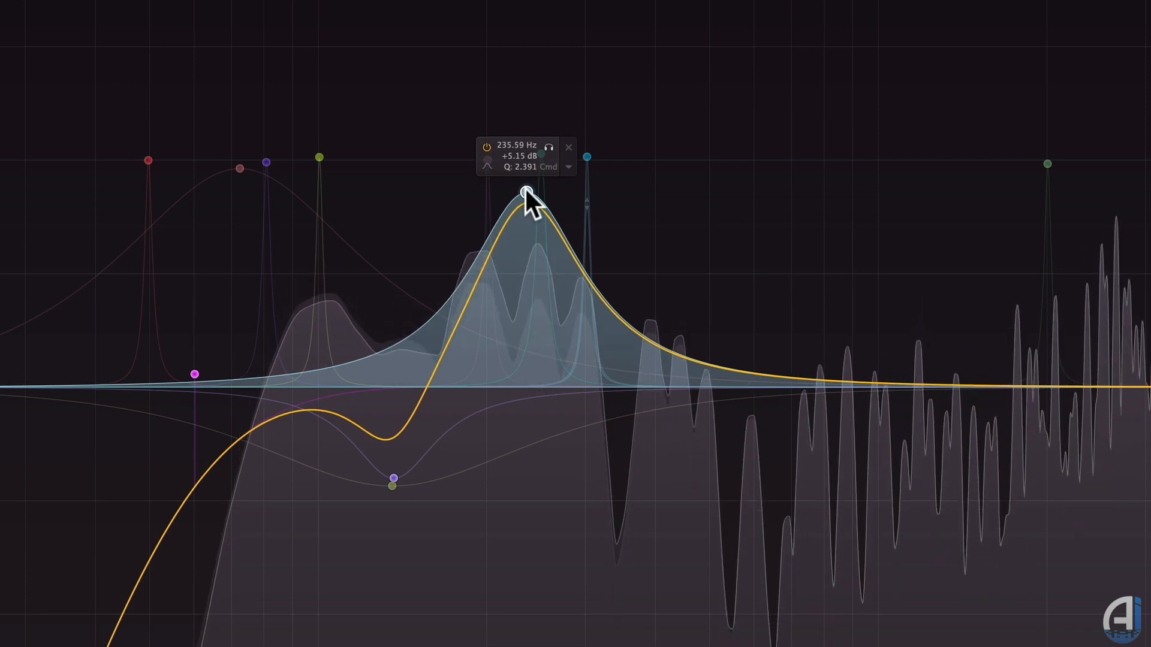
left_click_drag(524, 198, 617, 159)
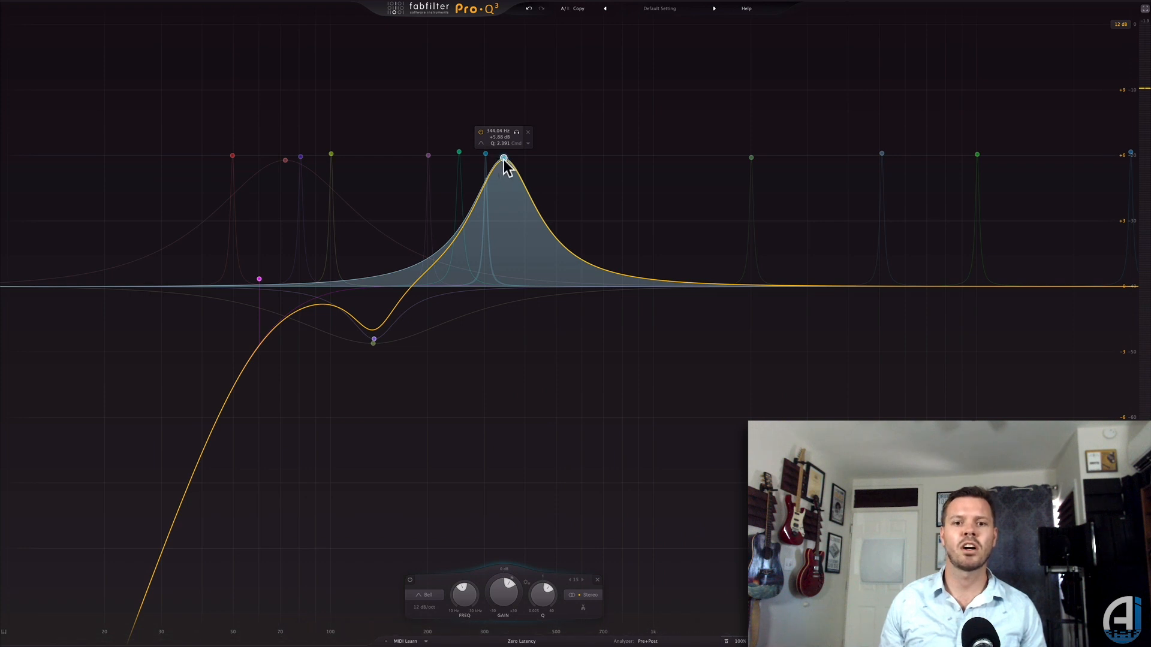
left_click_drag(504, 159, 506, 157)
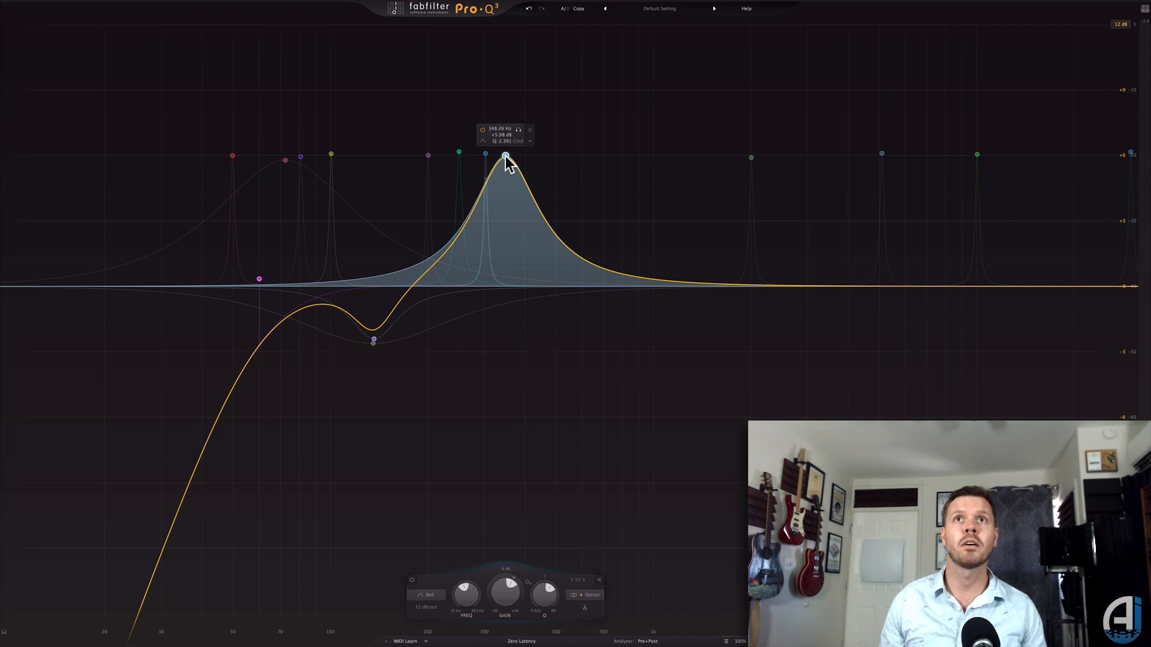
Boost the low-mid bell to +9.14 dB at about 332 Hz, narrow it to Q 5.074, and audition it in solo.
left_click_drag(505, 156, 509, 79)
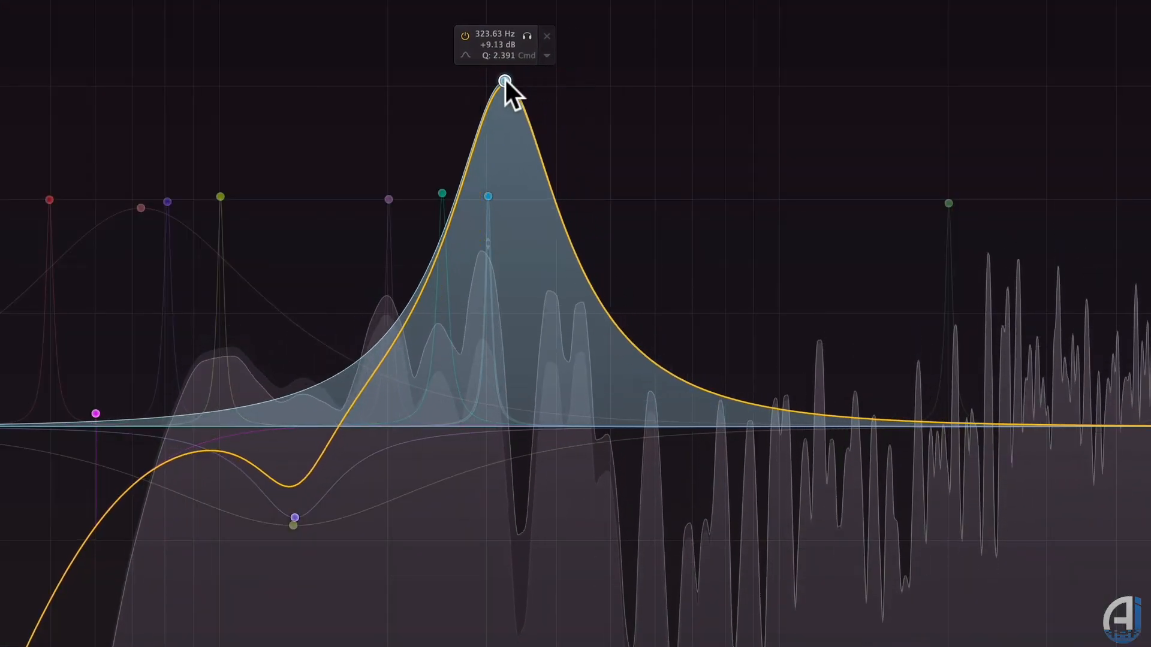
scroll(510, 79, "up", 6)
left_click(533, 36)
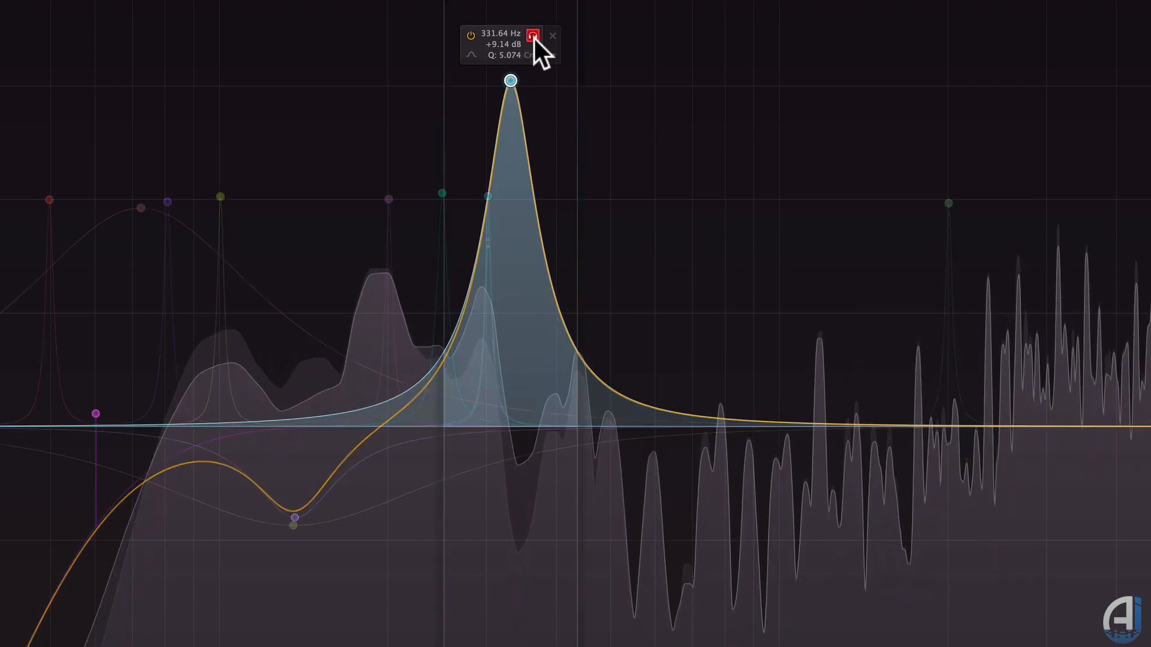
left_click(534, 38)
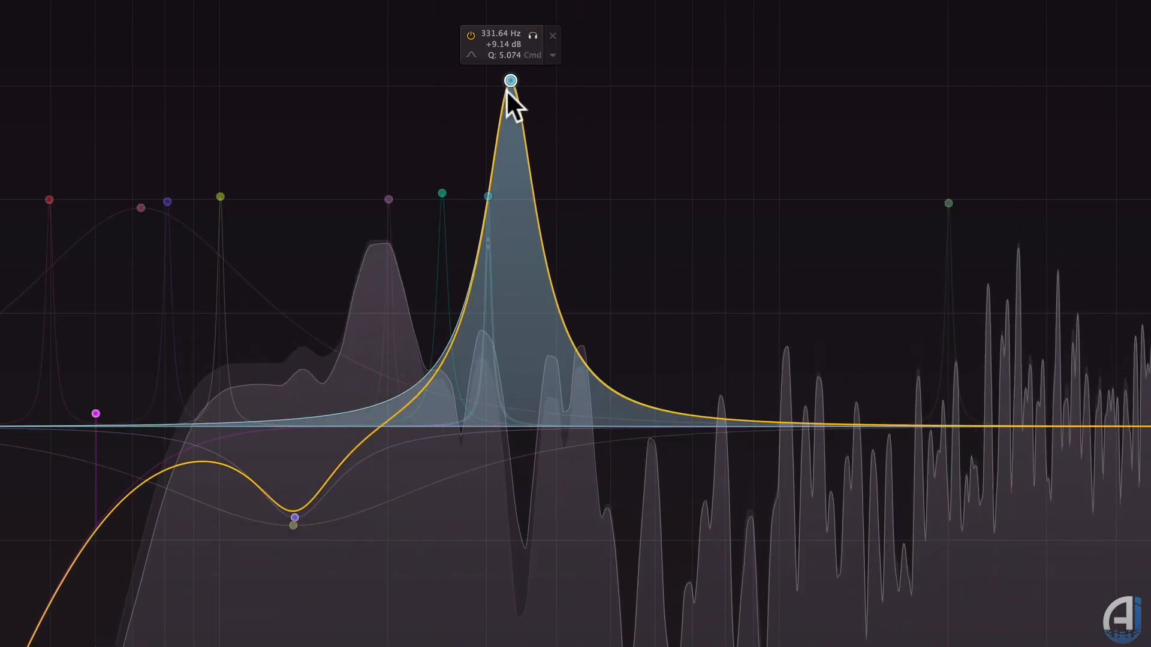
Turn the boosted bell into a -1.85 dB cut at 324 Hz with a Q of 6.917.
left_click_drag(510, 80, 501, 495)
scroll(501, 494, "up", 3)
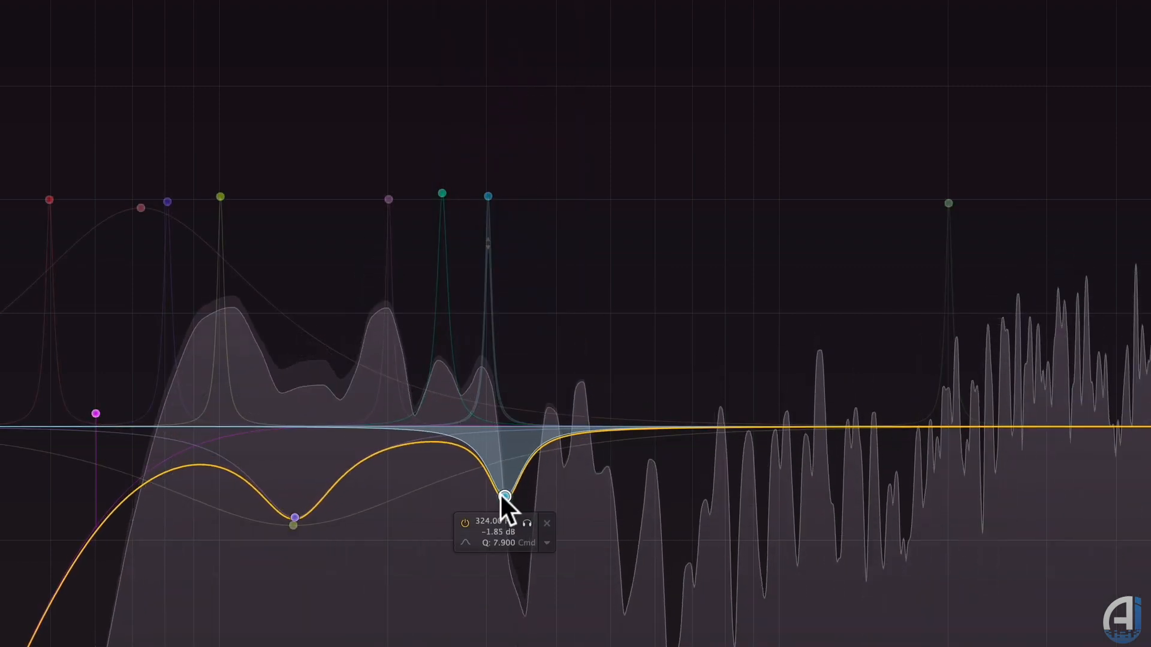
scroll(501, 495, "down", 2)
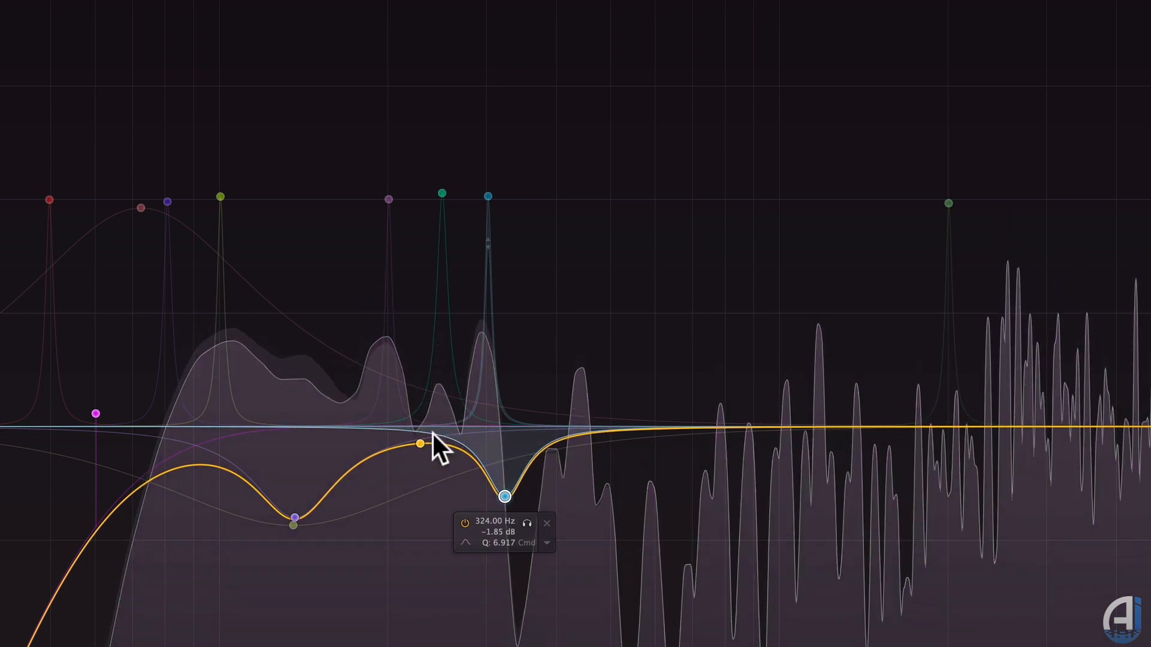
mouse_move(527, 385)
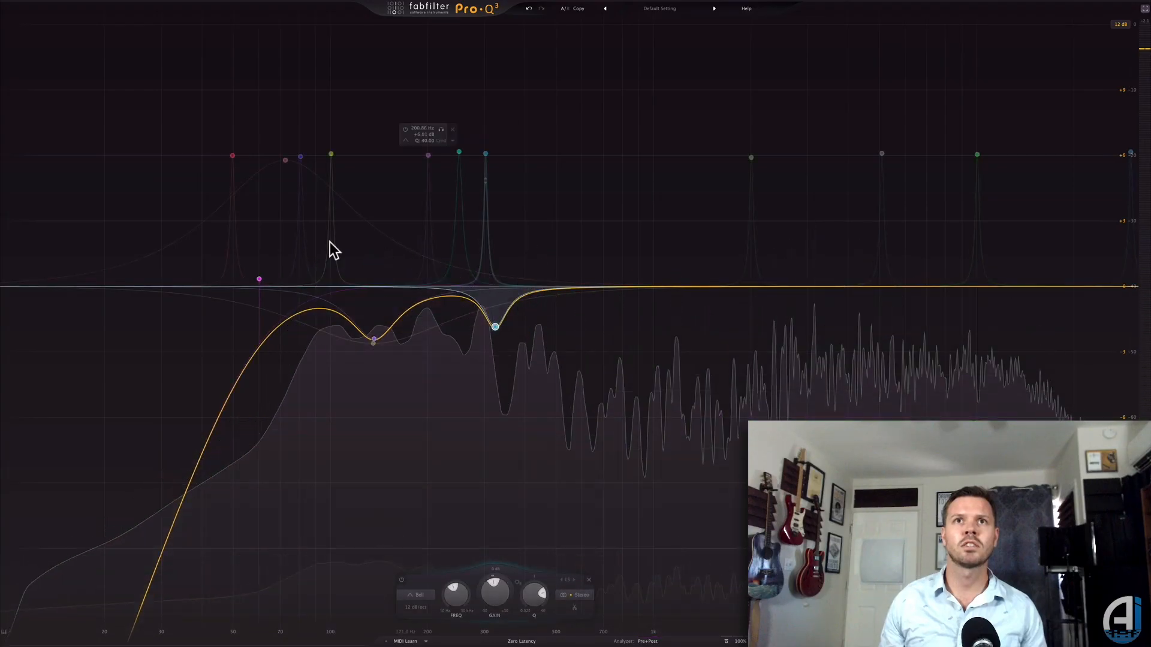
mouse_move(122, 544)
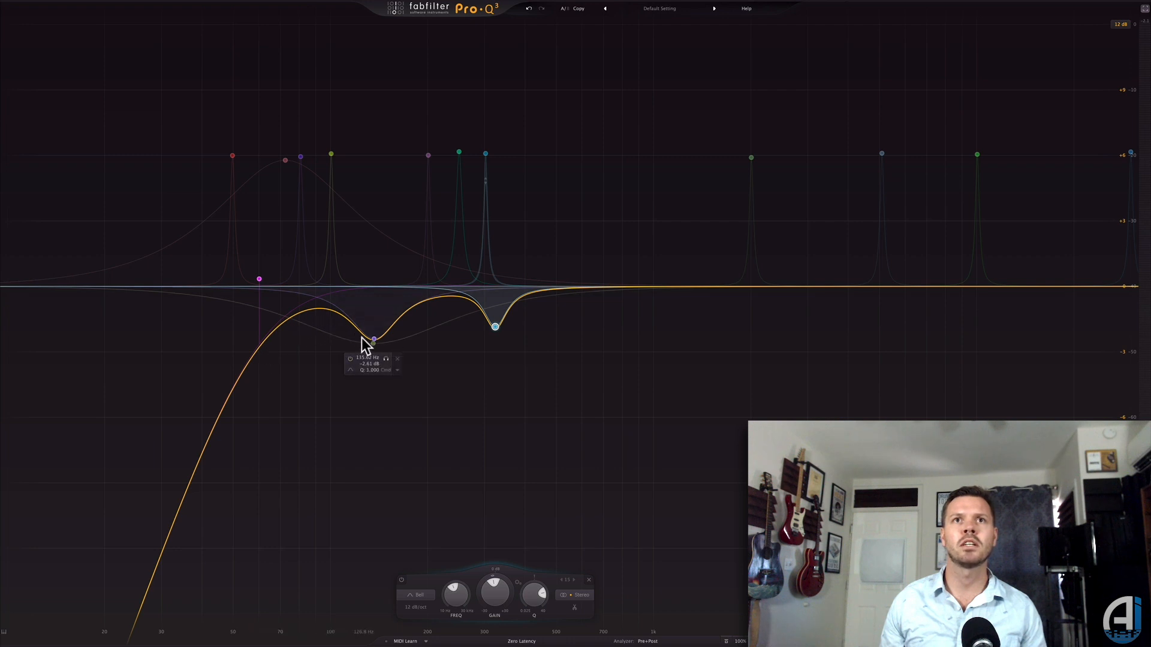
key("super+z")
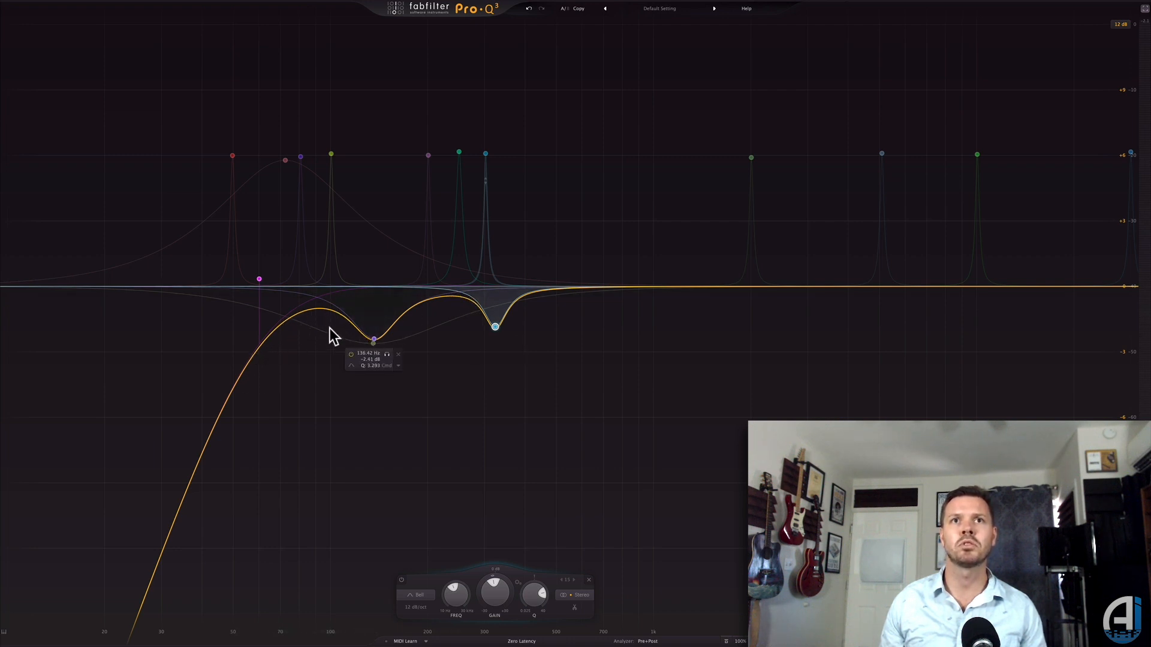
key("super+shift+z")
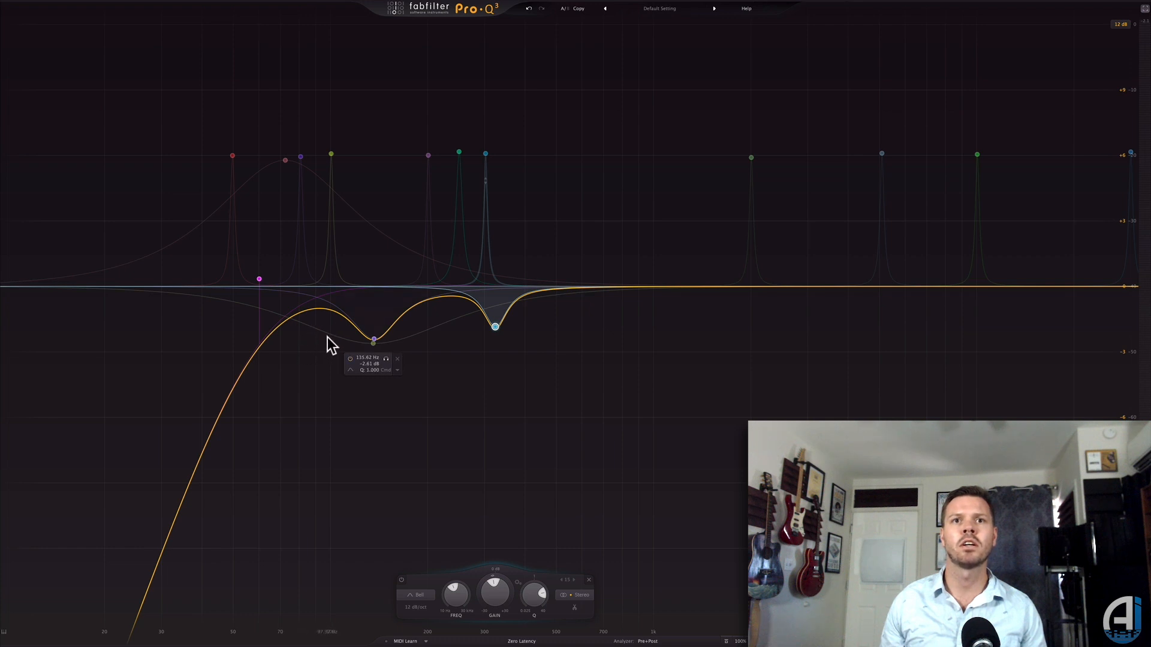
key("super+z")
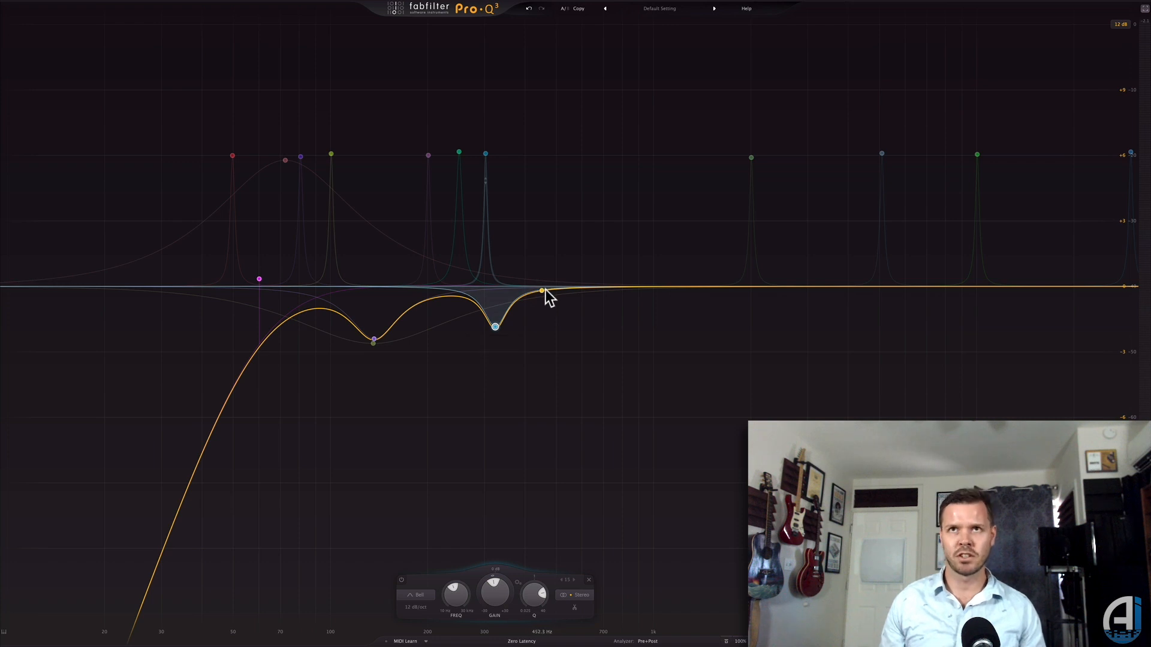
Add a bell at about 511 Hz with +3.01 dB gain and Q 2.395, and audition it in solo during playback.
key("space")
left_click_drag(542, 410, 546, 291)
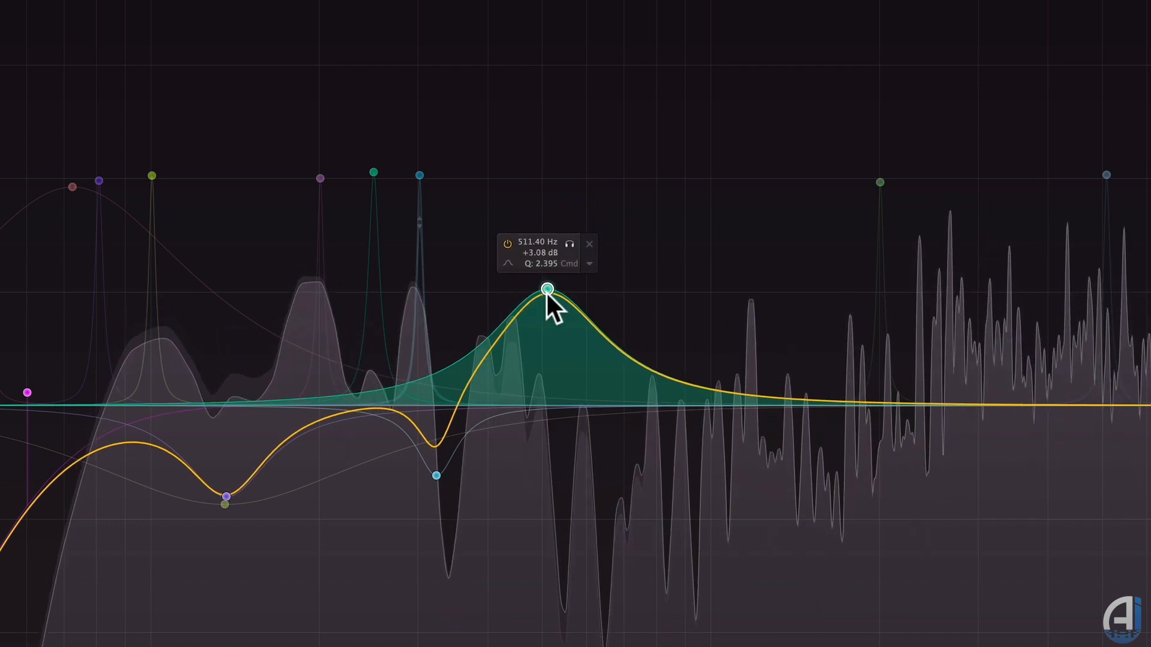
left_click(570, 247)
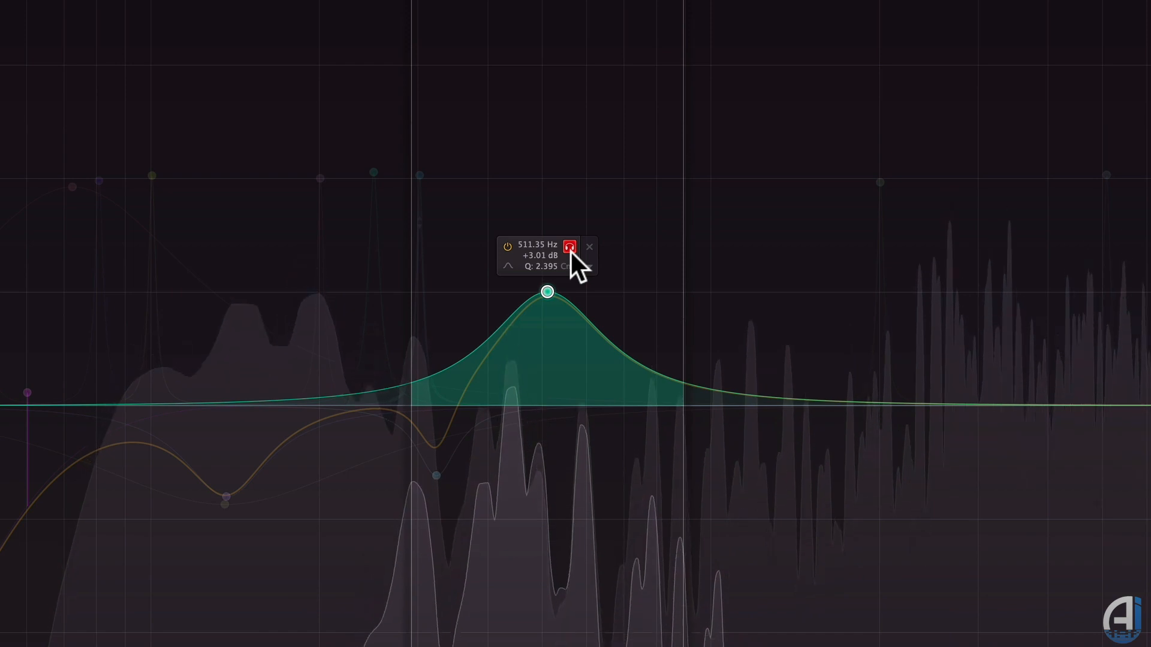
left_click(570, 247)
Compare the 511 Hz bell against bypass, and turn it into a cut of about -1.9 dB near 640 Hz.
left_click(545, 293, "alt")
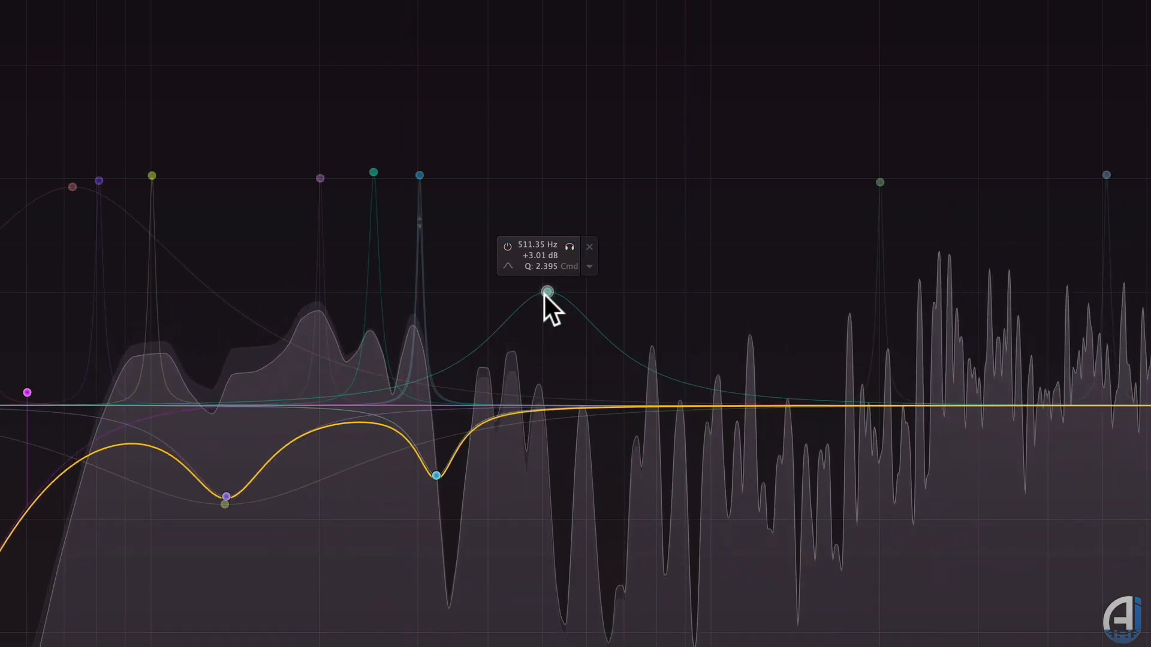
left_click(545, 293, "alt")
left_click_drag(545, 294, 600, 473)
scroll(591, 494, "down", 5)
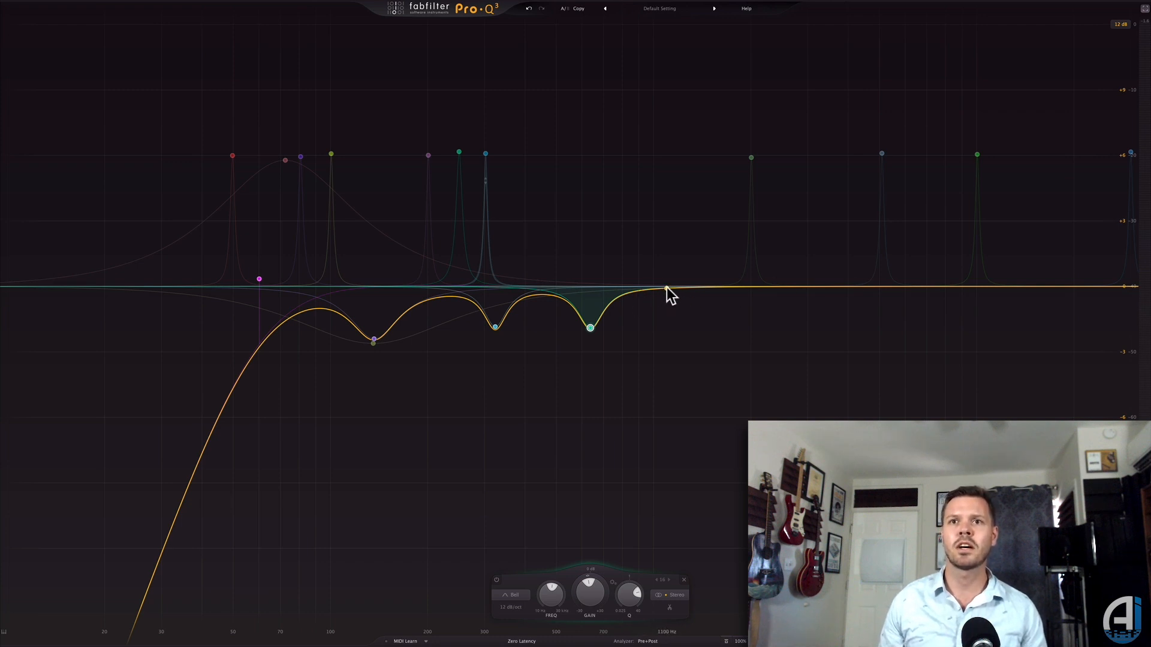
Add a bell near 1 kHz, sweep it boosted to +10.62 dB at about 801 Hz with Q 5.844, and bypass it.
left_click_drag(660, 288, 661, 202)
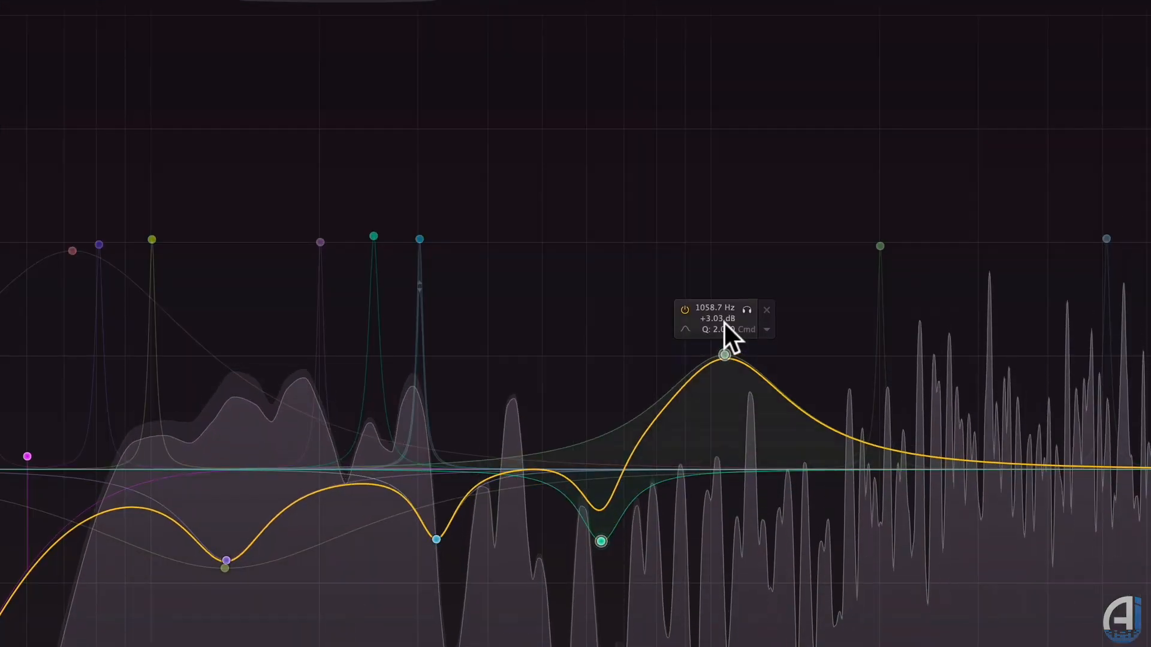
left_click_drag(724, 324, 657, 66)
scroll(729, 174, "up", 5)
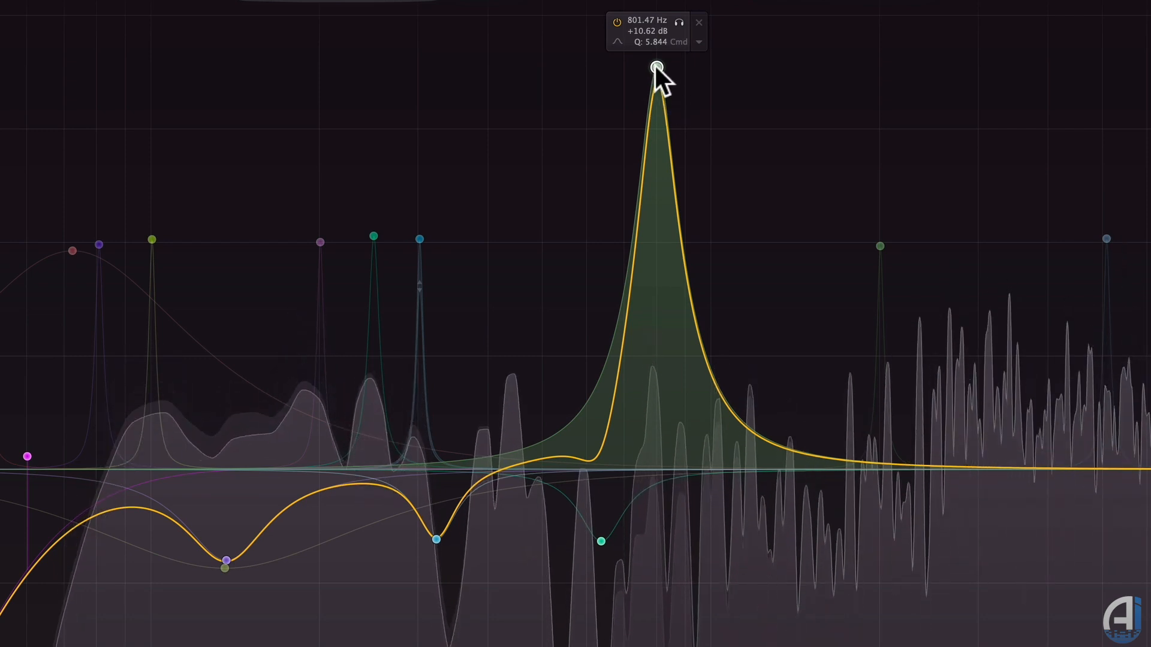
double_click(658, 66)
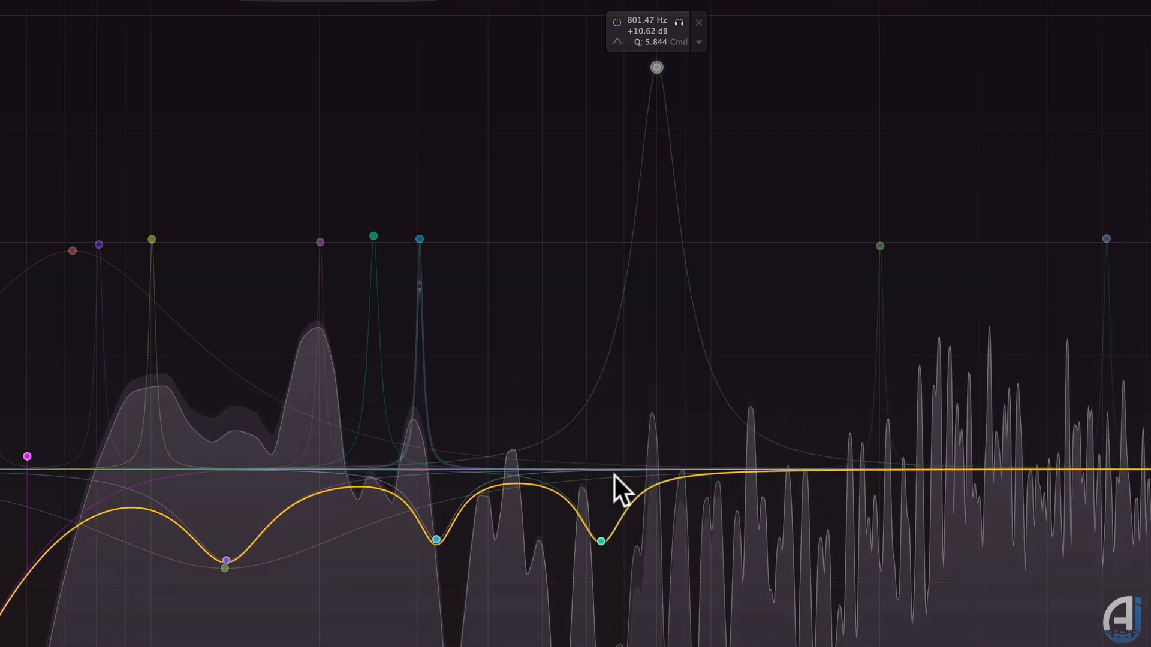
Move the 640 Hz cut to about 800 Hz at roughly -2.5 dB, and shift the 324 Hz cut to about 390 Hz at -2 dB.
left_click(601, 541)
left_click_drag(602, 542, 658, 560)
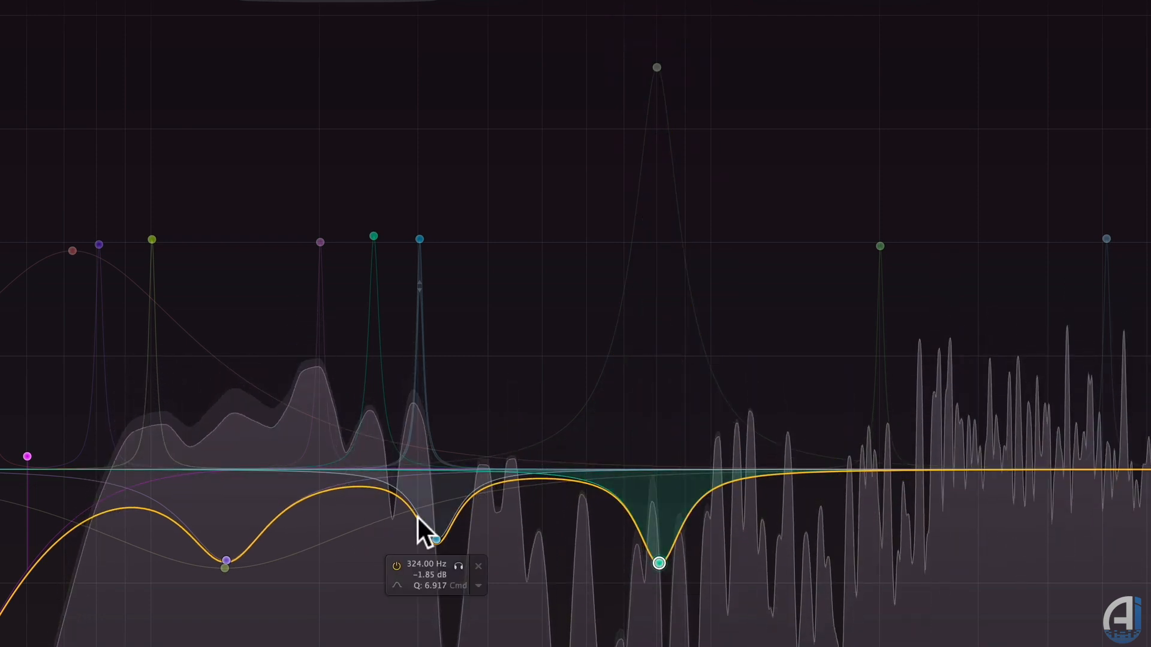
left_click_drag(436, 537, 432, 439)
left_click_drag(428, 498, 483, 546)
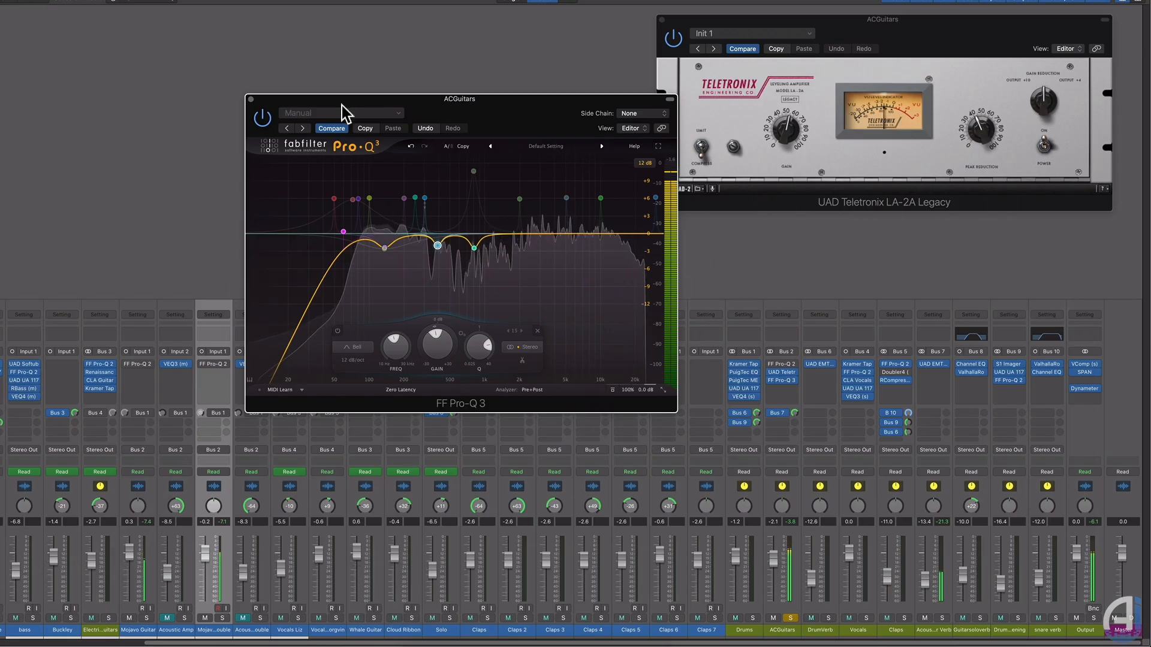
Compare the guitars with the whole EQ bypassed and active, and return the EQ to full-screen view.
left_click(263, 119)
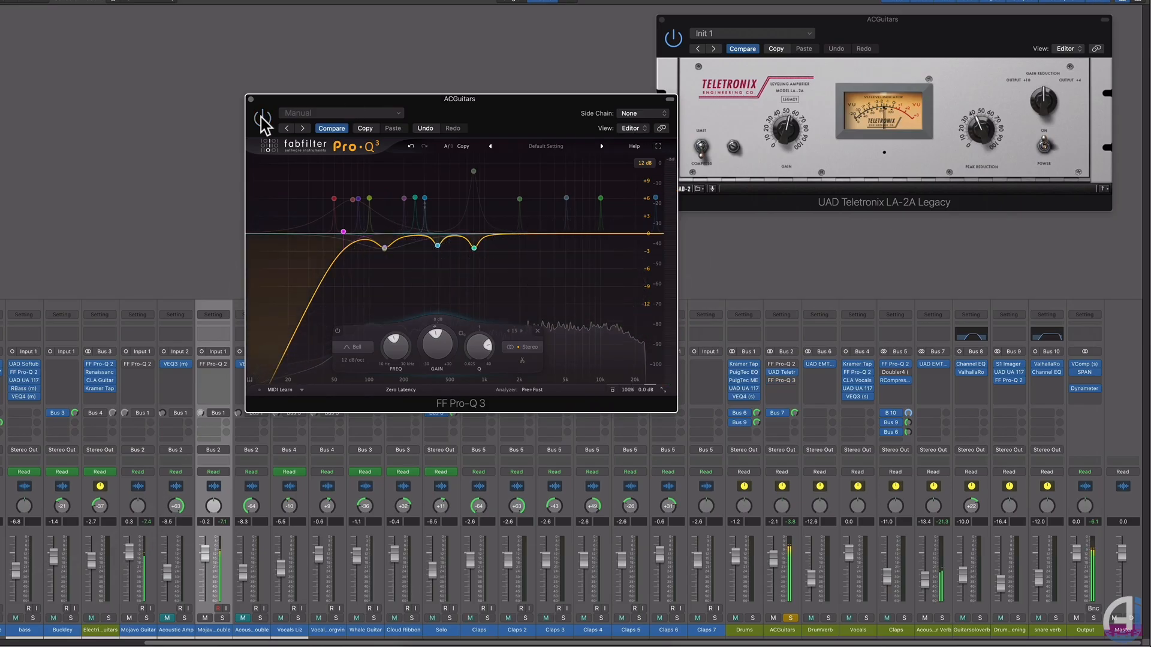
left_click(264, 119)
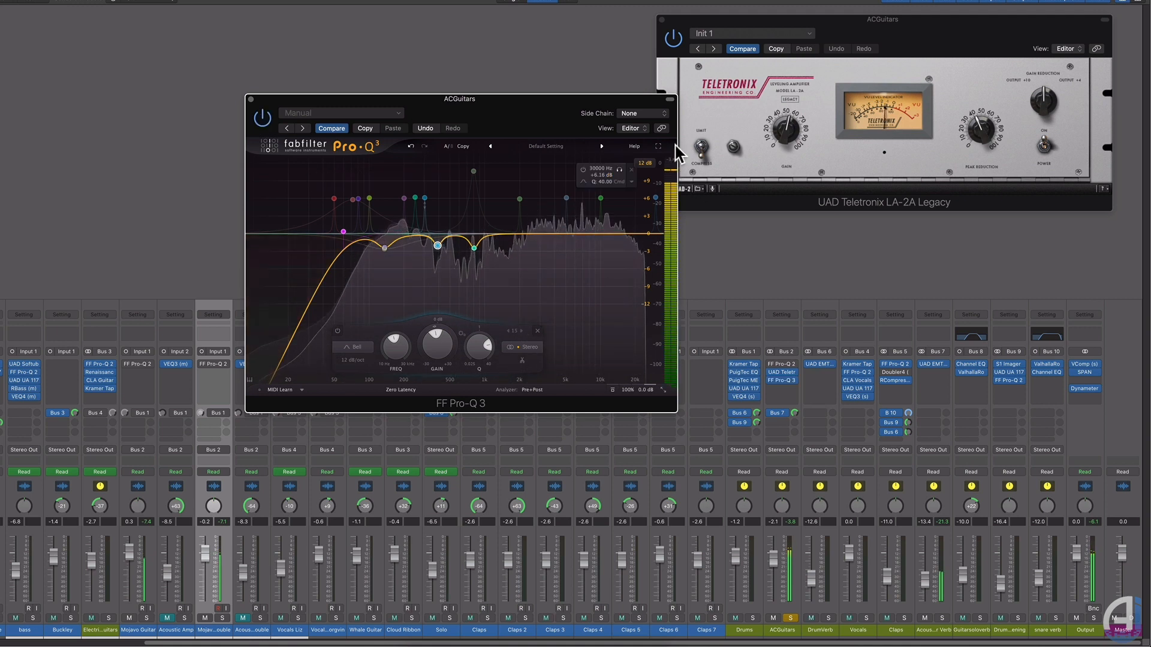
left_click(659, 146)
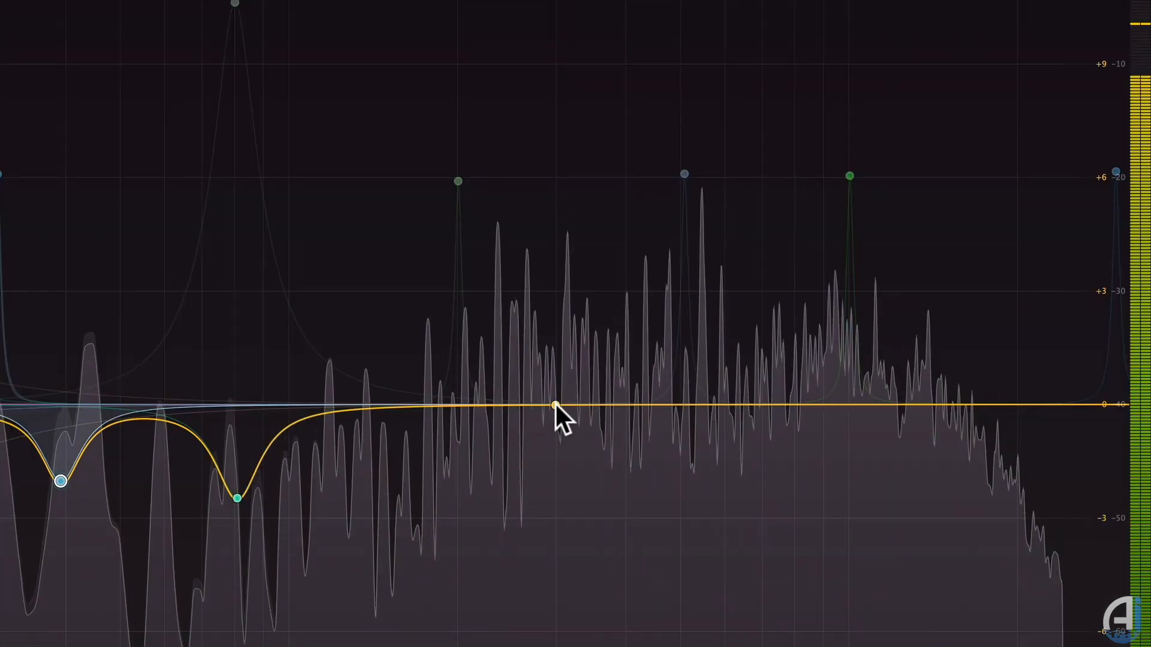
Add a presence bell boost of about +3.6 dB at roughly 4.3 kHz with a Q of about 1.6.
left_click_drag(807, 286, 815, 203)
scroll(569, 262, "down", 5)
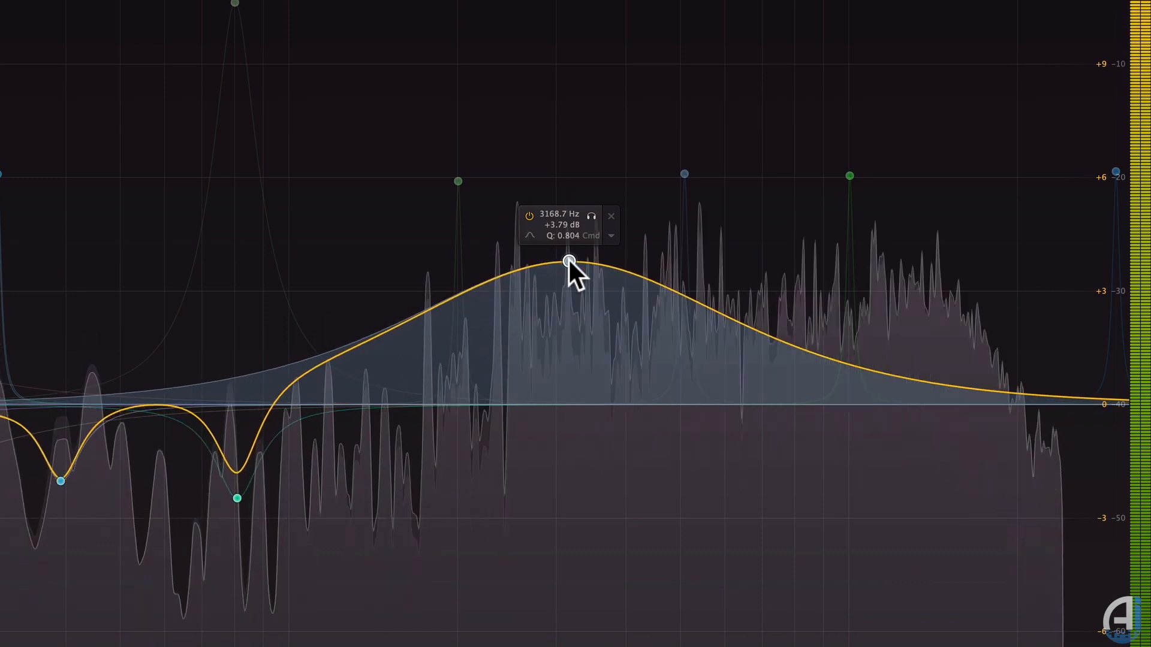
left_click_drag(569, 262, 640, 267)
scroll(506, 287, "up", 3)
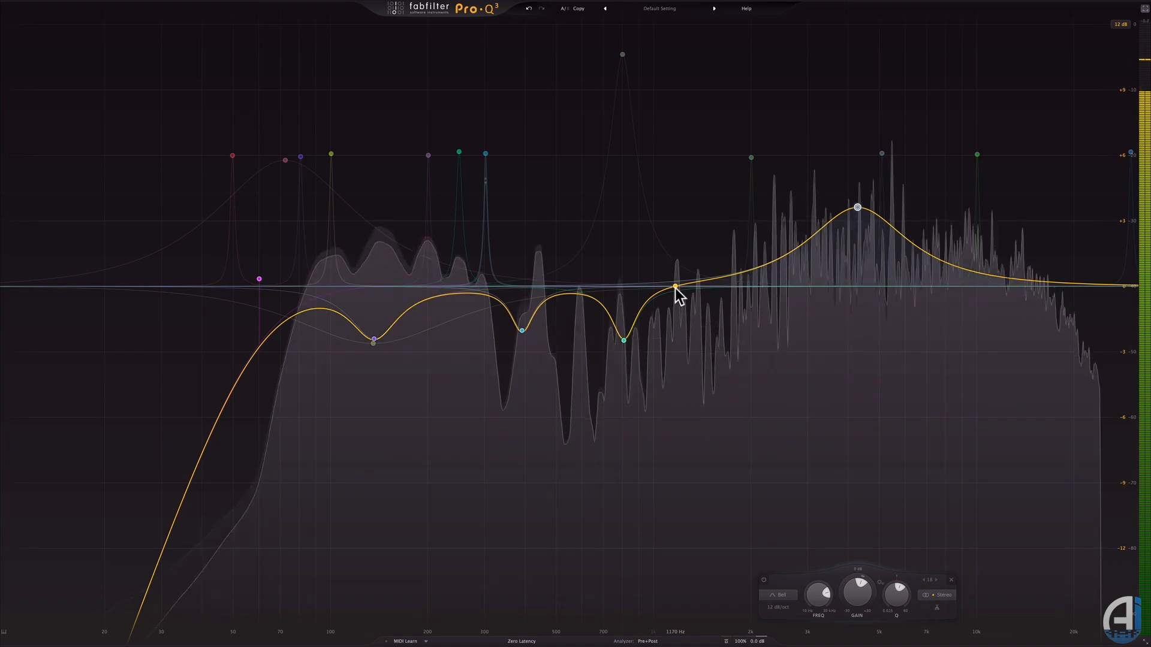
Add a narrow bell with Q 12.58, find the resonance at about 295 Hz in boosted solo, and cut it by about 4.5 dB.
left_click_drag(676, 288, 490, 78)
scroll(674, 153, "up", 8)
scroll(672, 153, "down", 4)
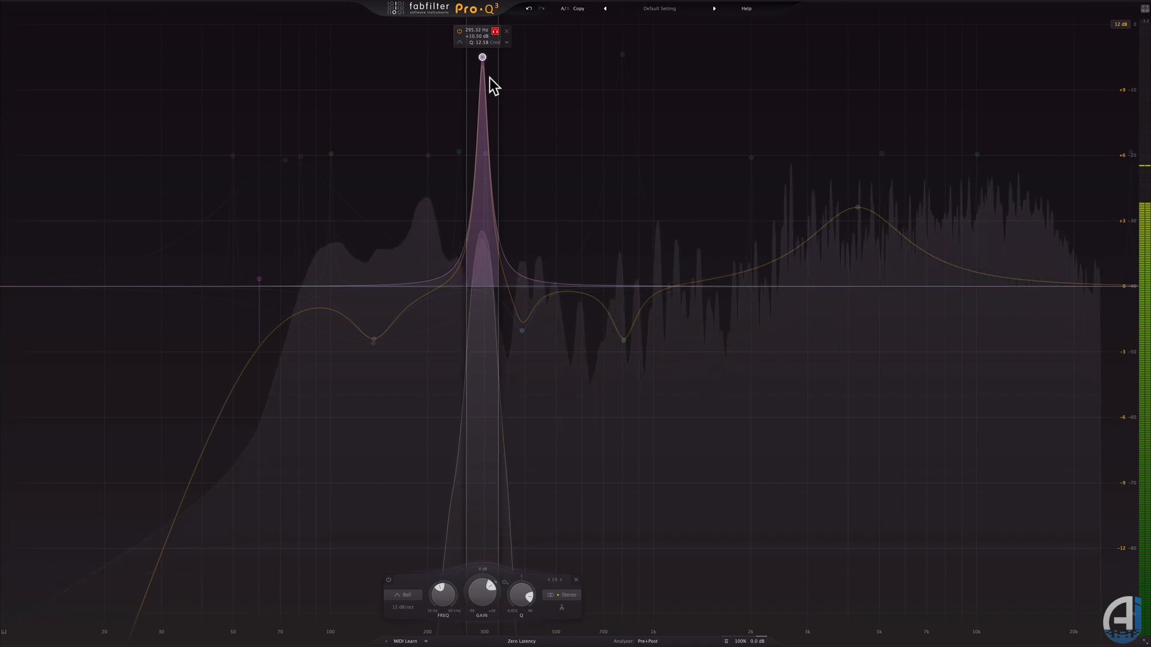
left_click_drag(491, 78, 491, 78)
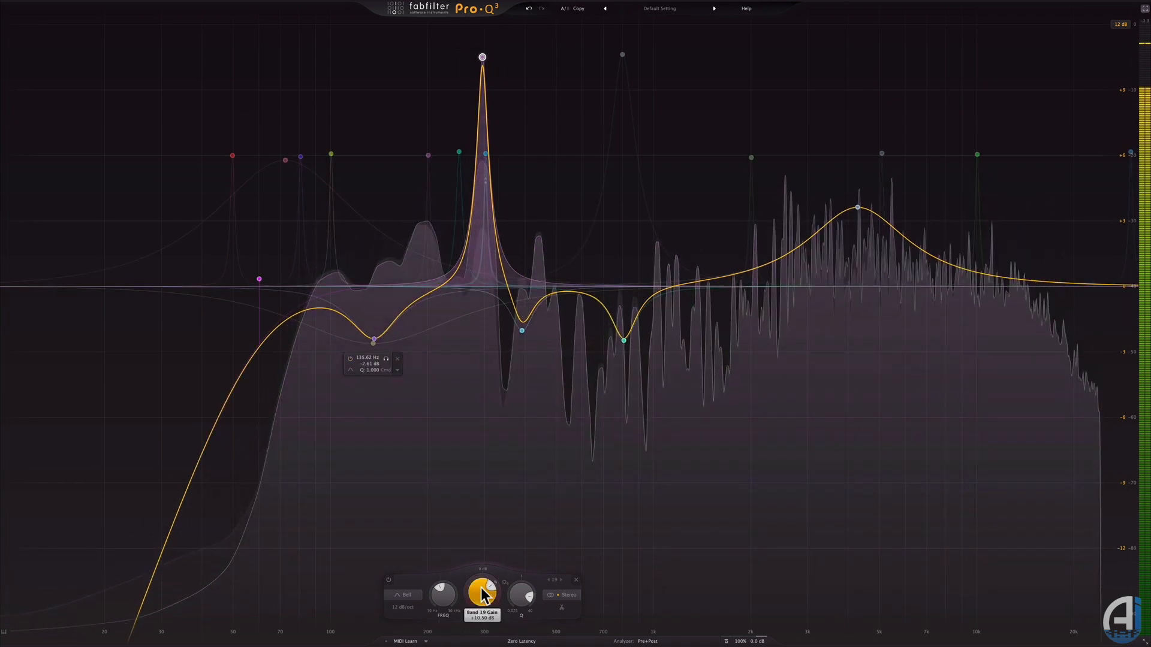
left_click_drag(482, 594, 478, 612)
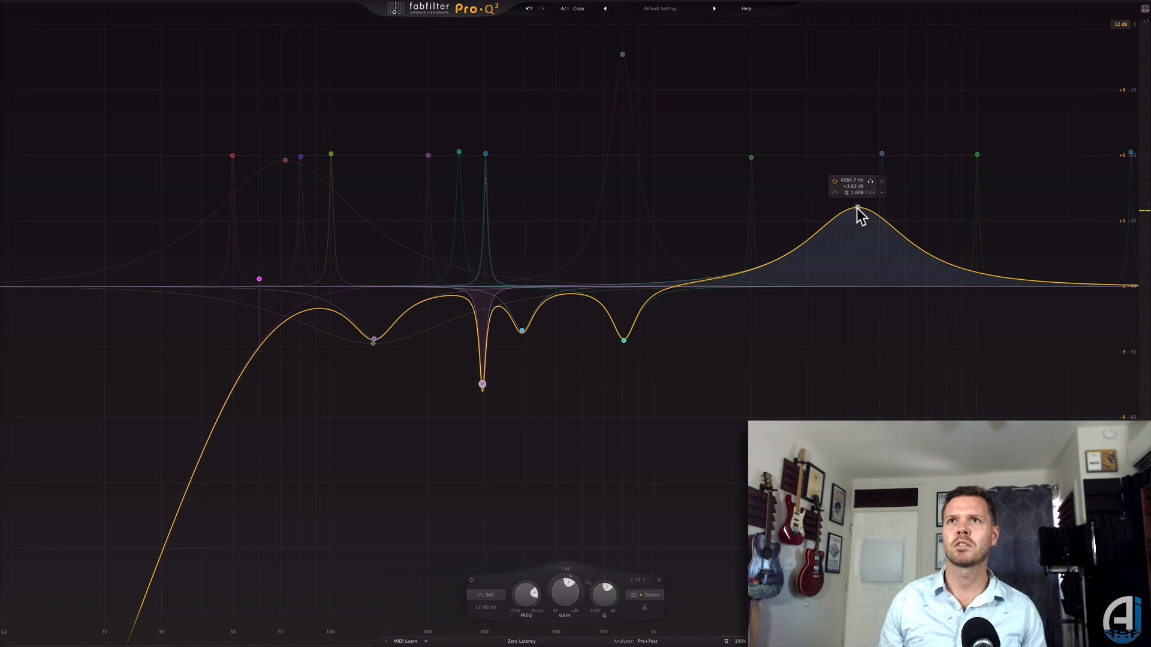
Move the presence boost to about 3432 Hz at +3.02 dB and widen it to a Q of about 1.39.
left_click_drag(857, 209, 828, 226)
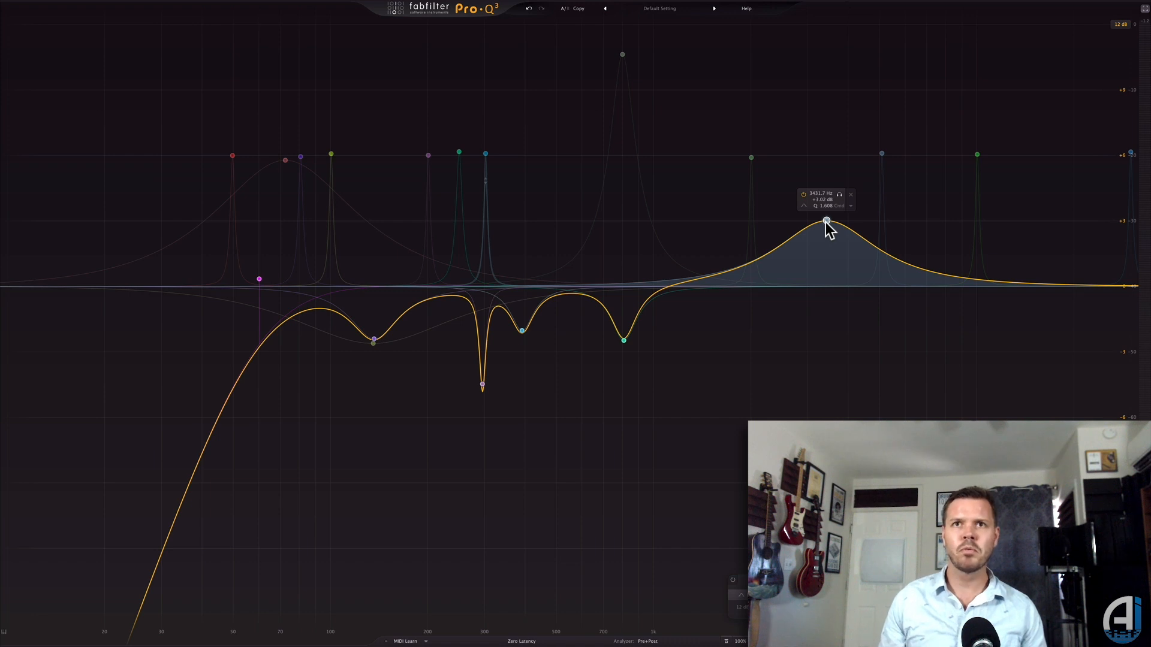
scroll(825, 231, "down", 2)
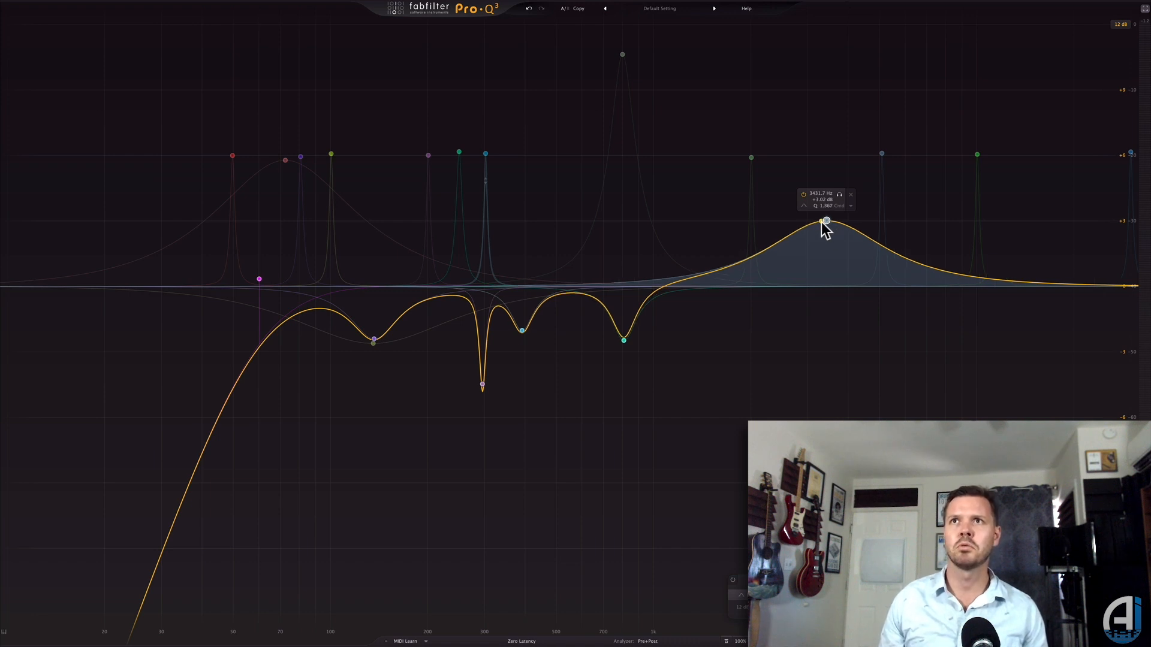
Adjust the presence boost to about 3489 Hz, +3.14 dB and Q 1.29, and add a high-shelf boost of about +3.7 dB during playback.
left_click_drag(825, 222, 826, 219)
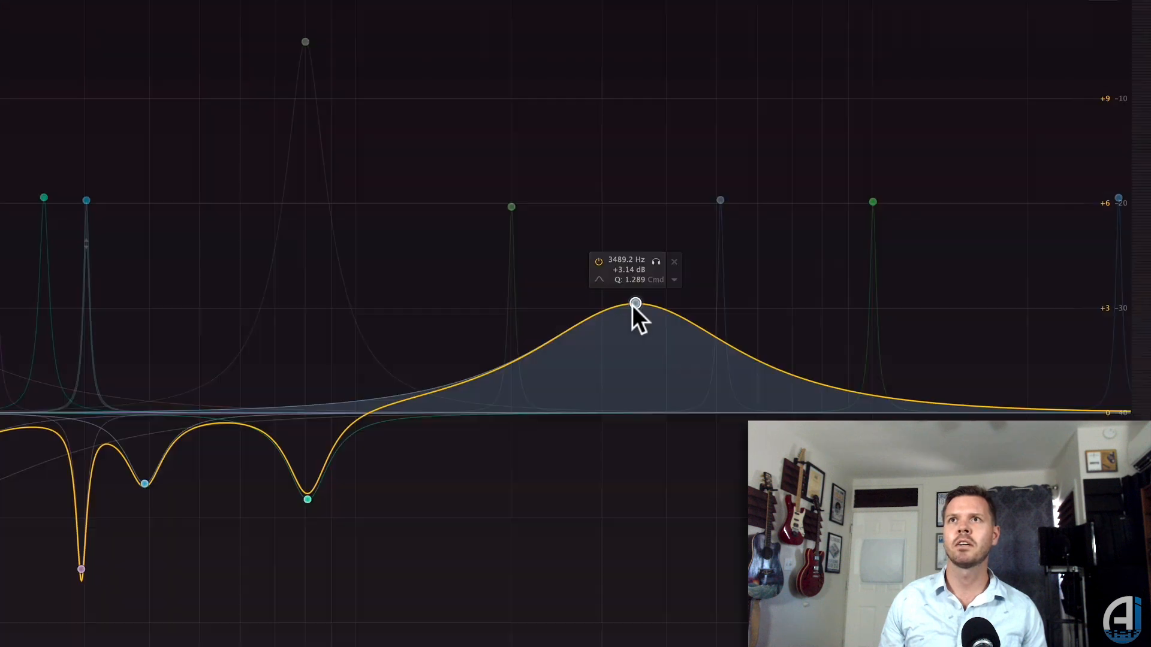
key("space")
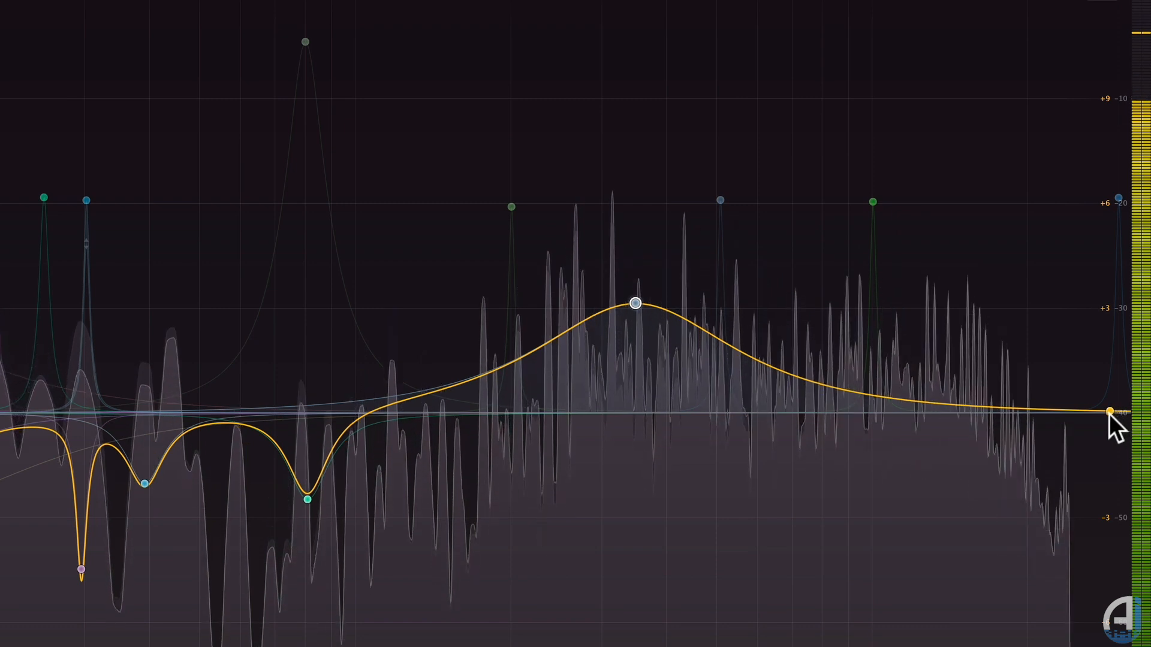
left_click_drag(1101, 414, 960, 156)
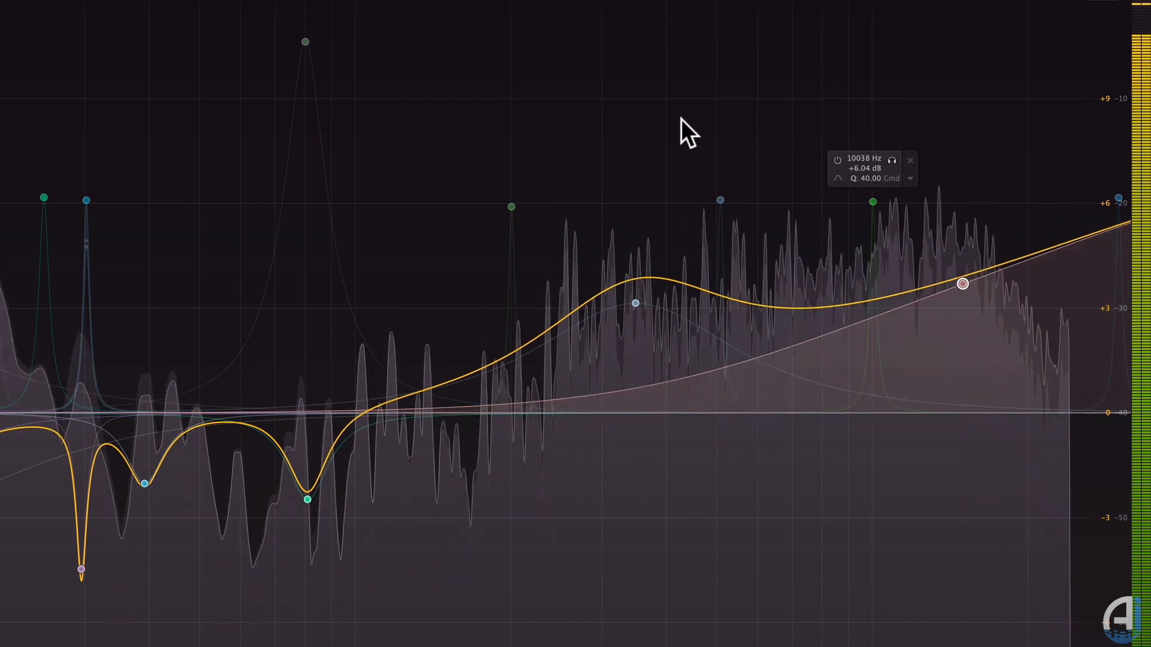
Widen the narrow cut near 295 Hz and add a broad bell boost at about 206 Hz, +4.12 dB, with a Q of about 1.3.
mouse_move(83, 515)
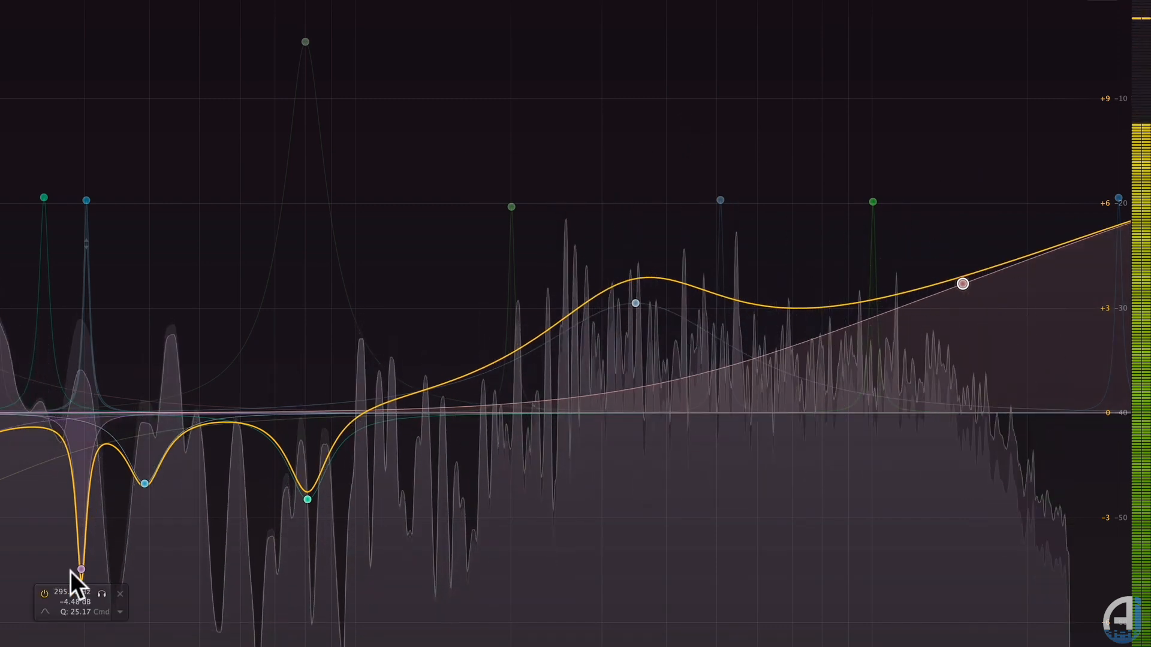
scroll(76, 567, "down", 5)
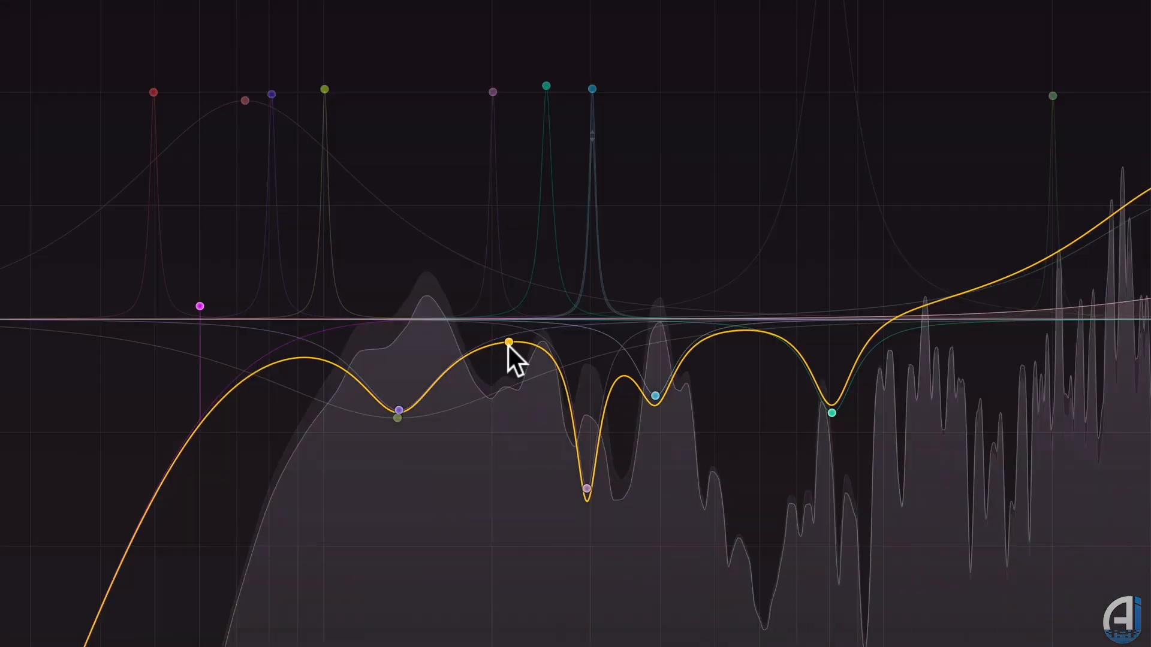
left_click_drag(436, 300, 435, 235)
left_click_drag(505, 229, 494, 157)
scroll(498, 205, "down", 6)
Deepen the cut near 133 Hz to about -4.5 dB and set the neighbouring narrow cut to 292.5 Hz, -6.21 dB, Q about 7.4.
left_click_drag(397, 412, 397, 489)
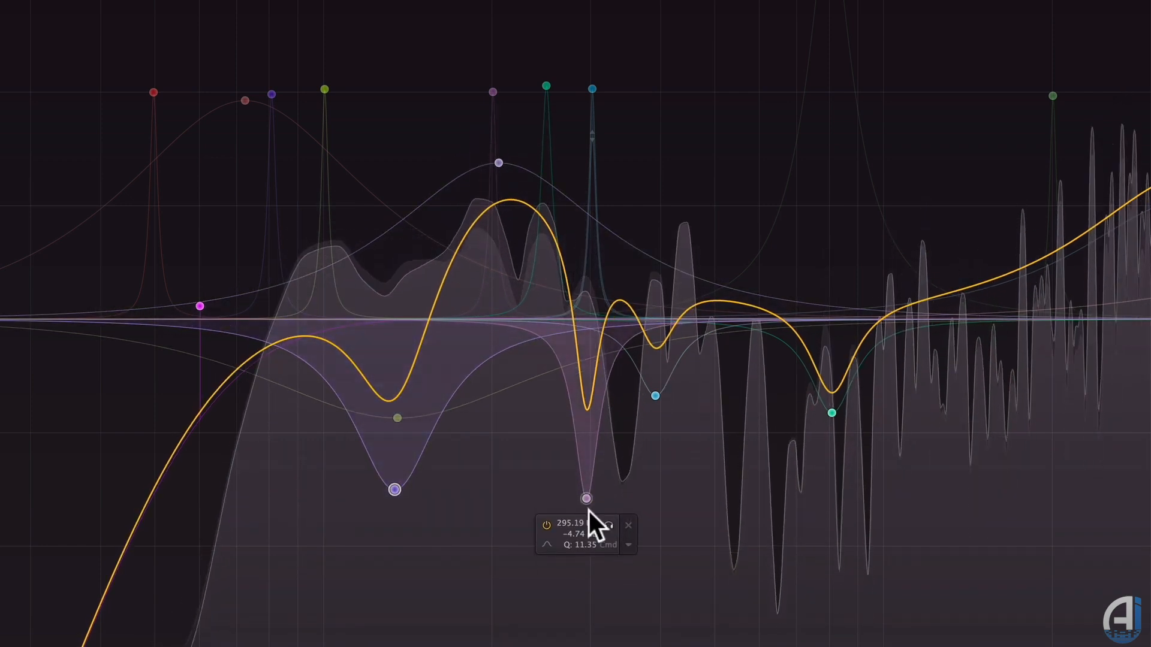
left_click_drag(588, 509, 585, 551)
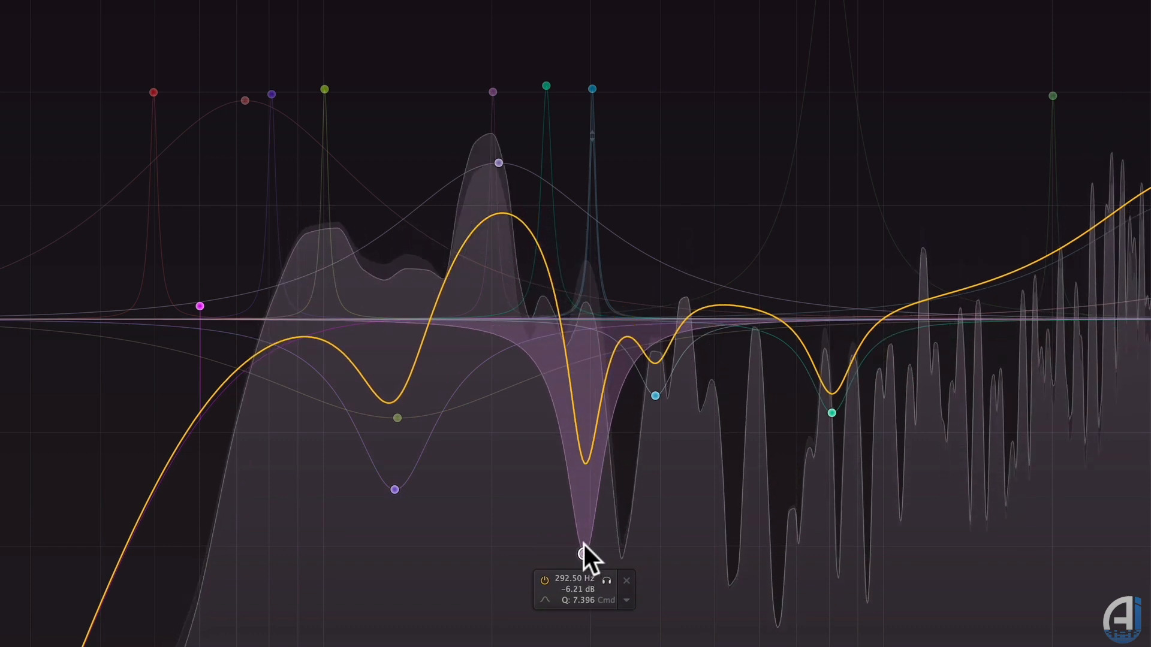
Solo the broad bell boost at about 206 Hz to listen to its frequency range.
left_click(522, 119)
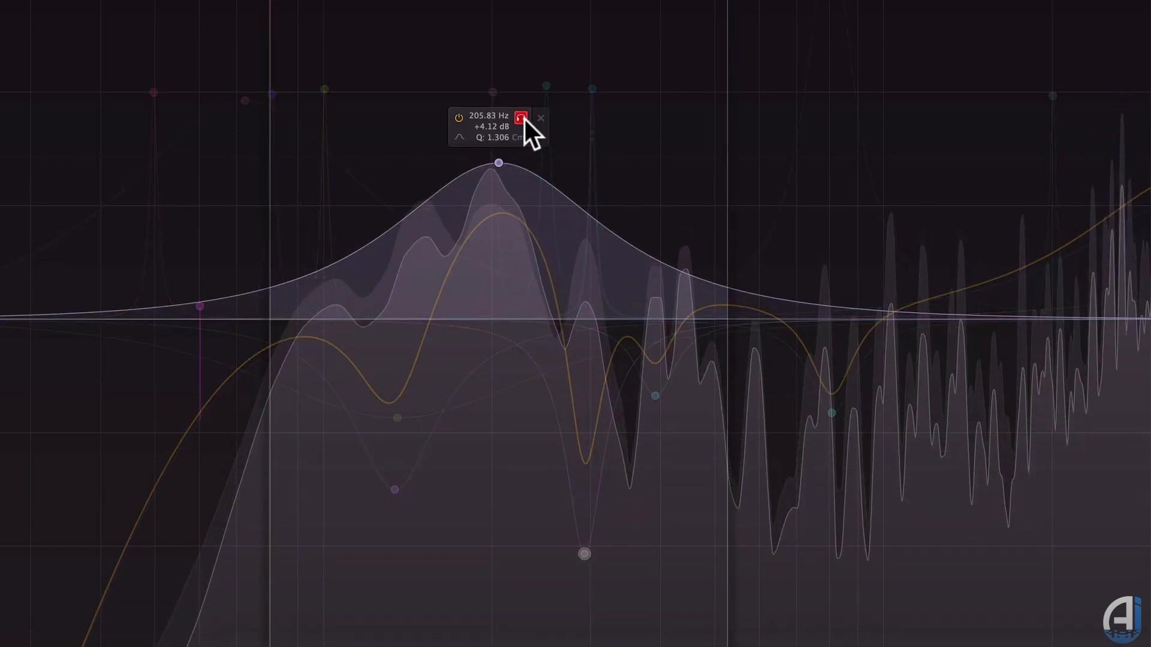